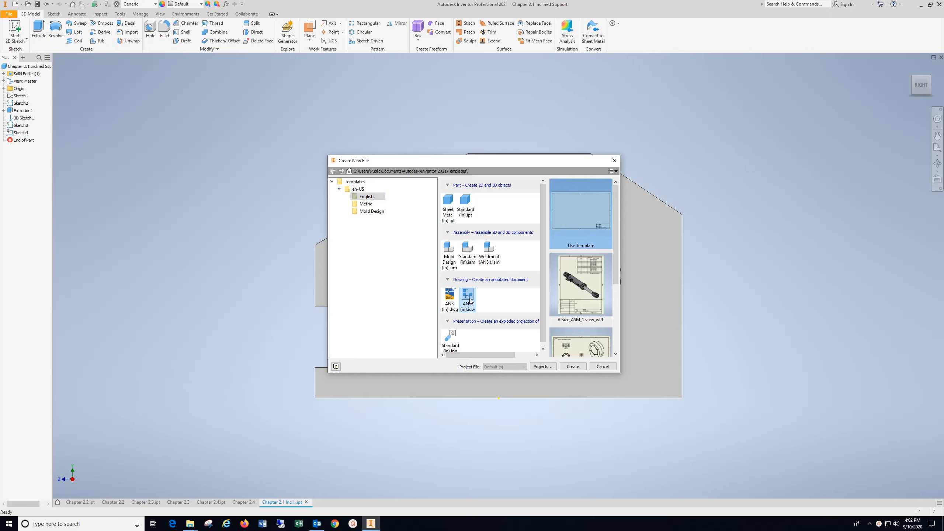
# - Create a drawing from the ANSI (in).idw template and start a base view of the Inclined Support in the Right orientation
pyautogui.click(574, 367)
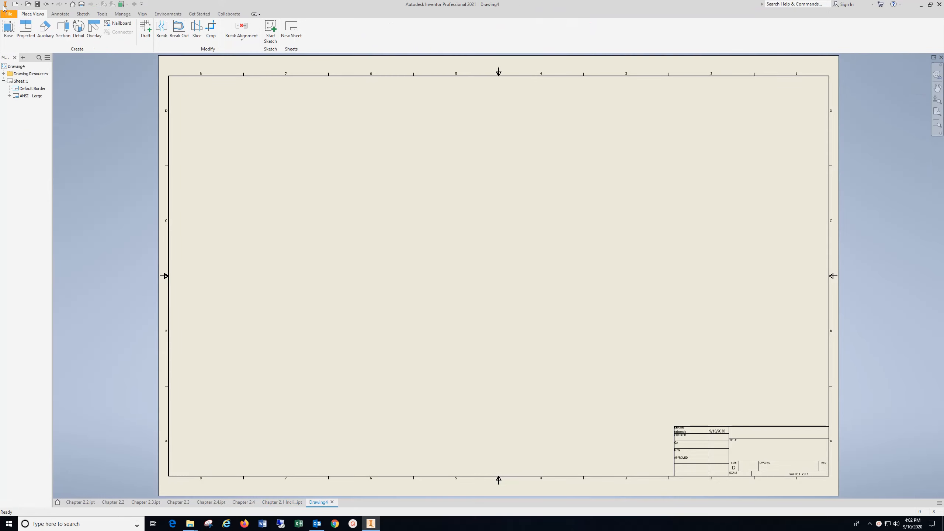
pyautogui.click(7, 29)
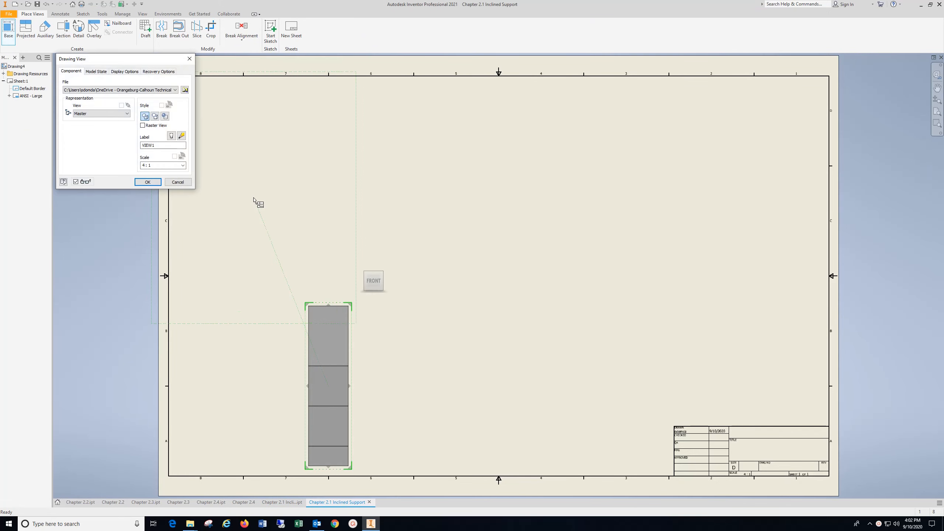
pyautogui.moveTo(387, 270)
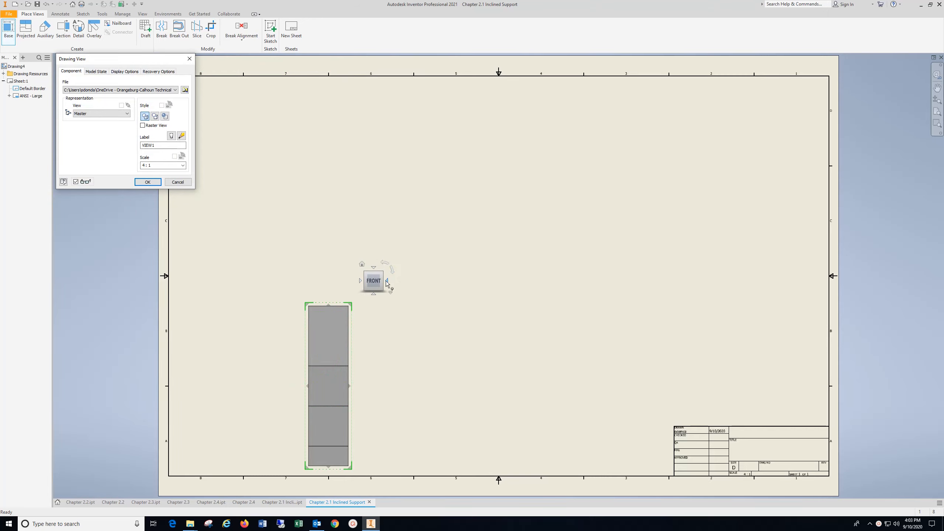
pyautogui.click(361, 282)
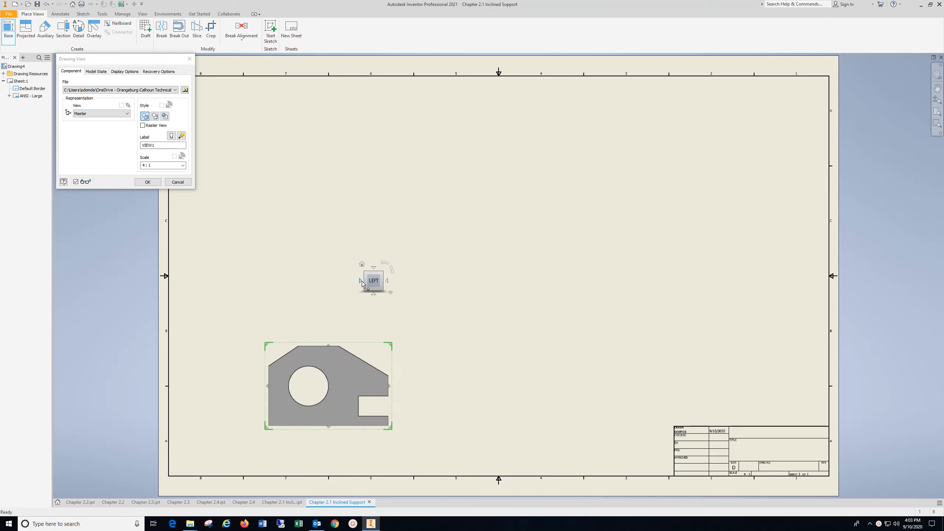
pyautogui.click(360, 282)
pyautogui.click(362, 283)
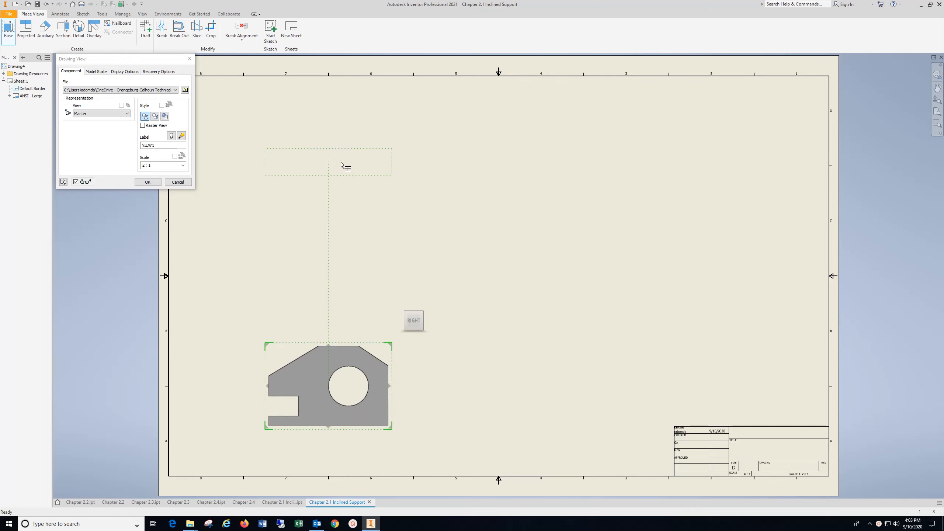
# - Project top, side and isometric views from the base view, and create all the views at a scale of 2.5
pyautogui.click(593, 370)
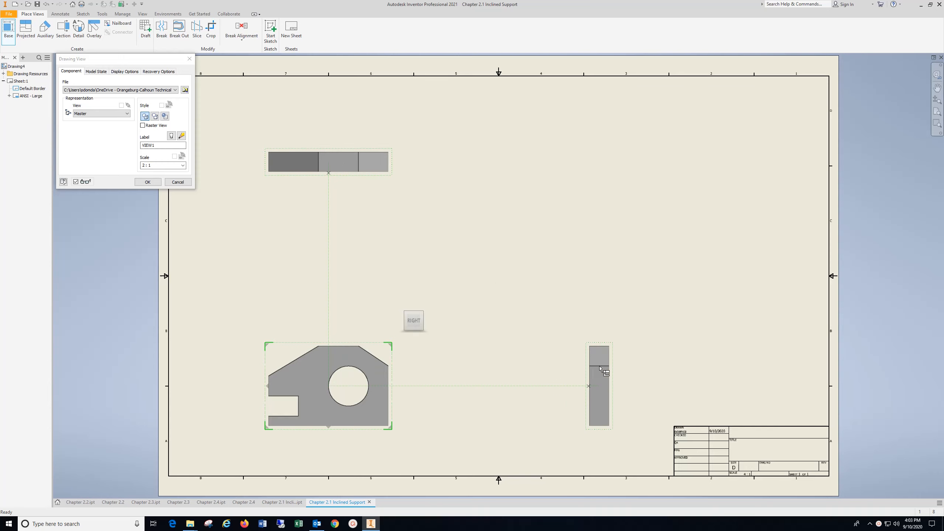
pyautogui.click(729, 169)
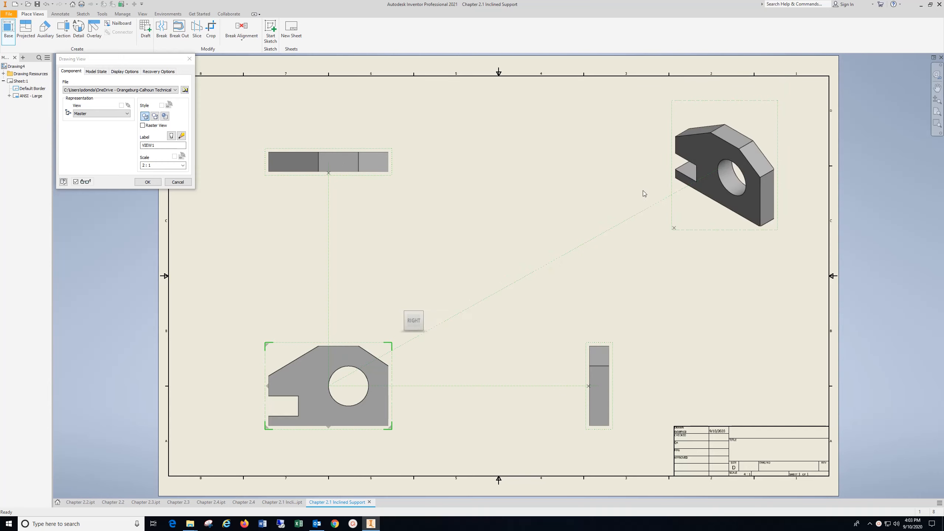
pyautogui.doubleClick(147, 165)
pyautogui.write('2')
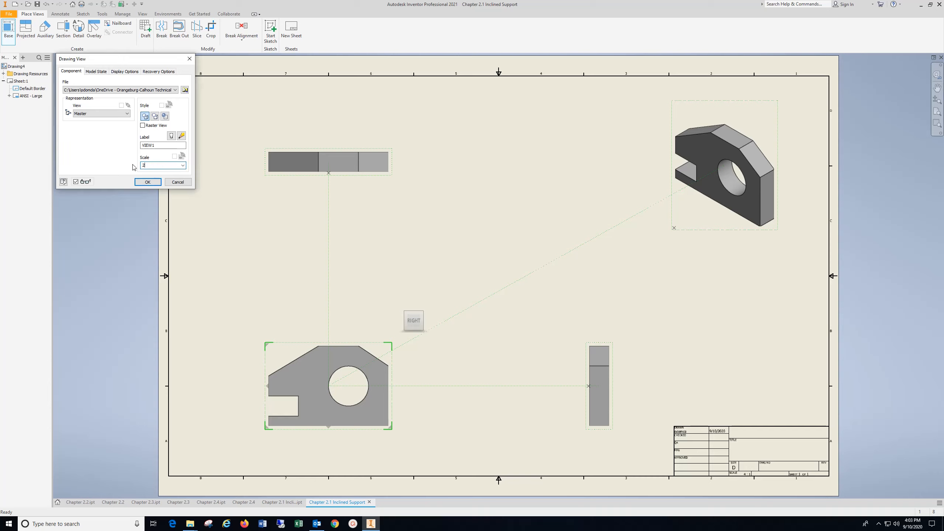
pyautogui.write('.5')
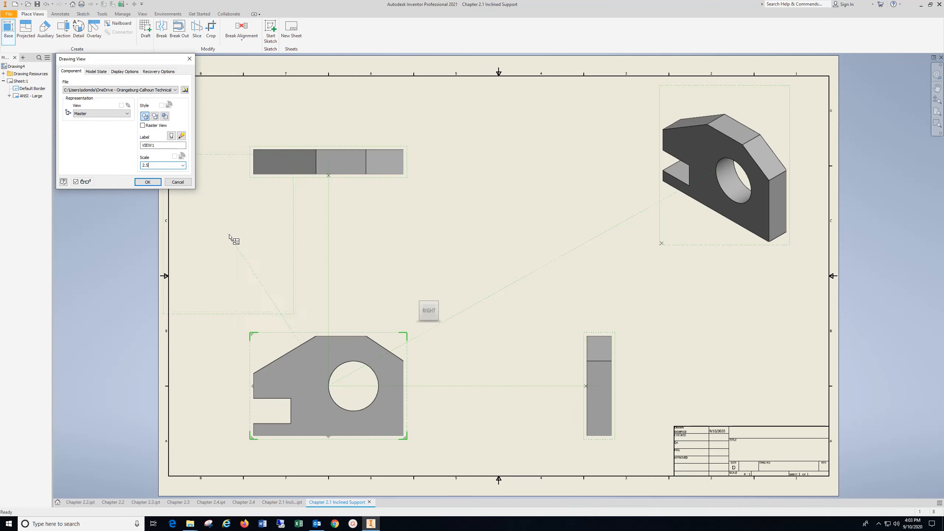
pyautogui.click(147, 183)
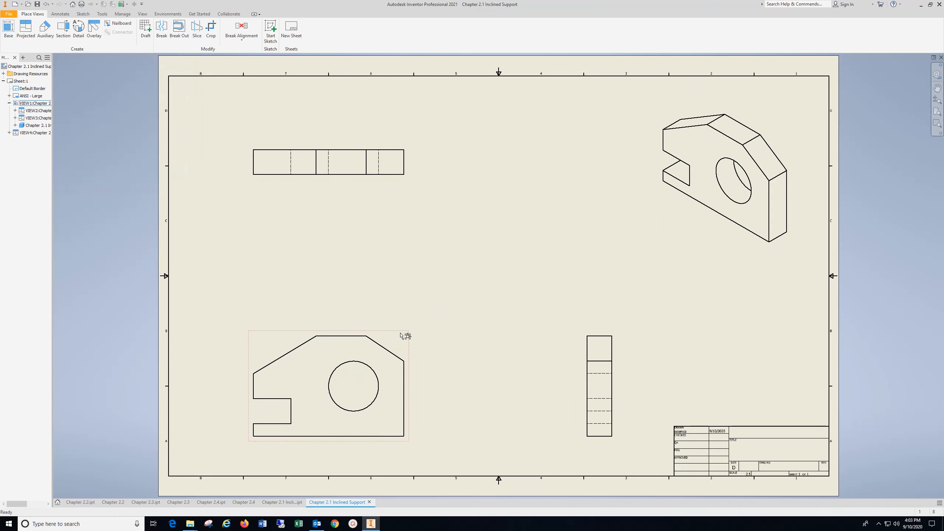
# - Reposition the base view higher on the sheet and move the top view up to leave room for dimensions
pyautogui.moveTo(395, 329); pyautogui.dragTo(429, 304)
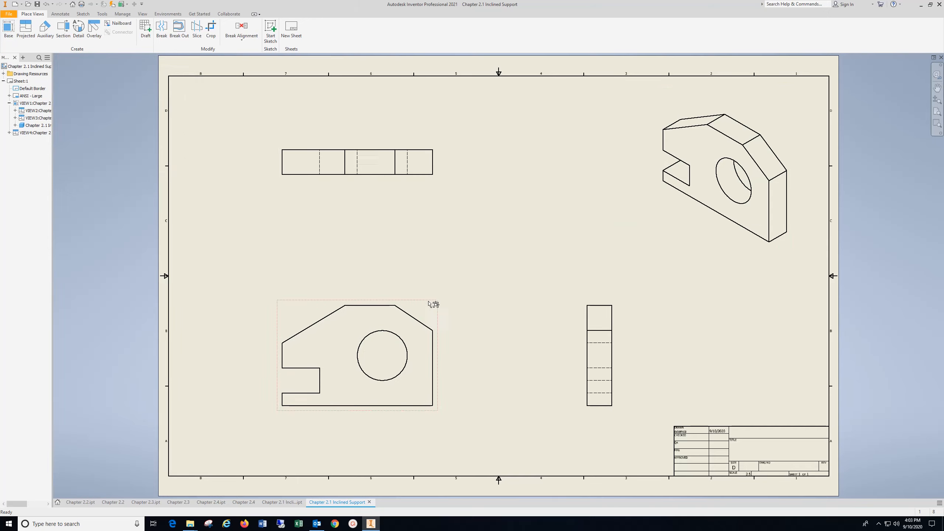
pyautogui.click(375, 144)
pyautogui.moveTo(376, 145); pyautogui.dragTo(375, 121)
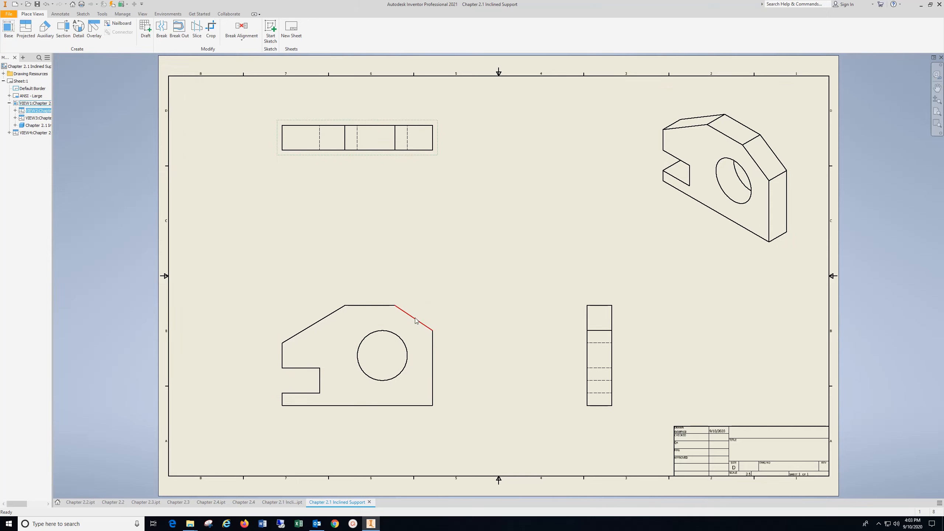
pyautogui.moveTo(393, 301); pyautogui.dragTo(376, 302)
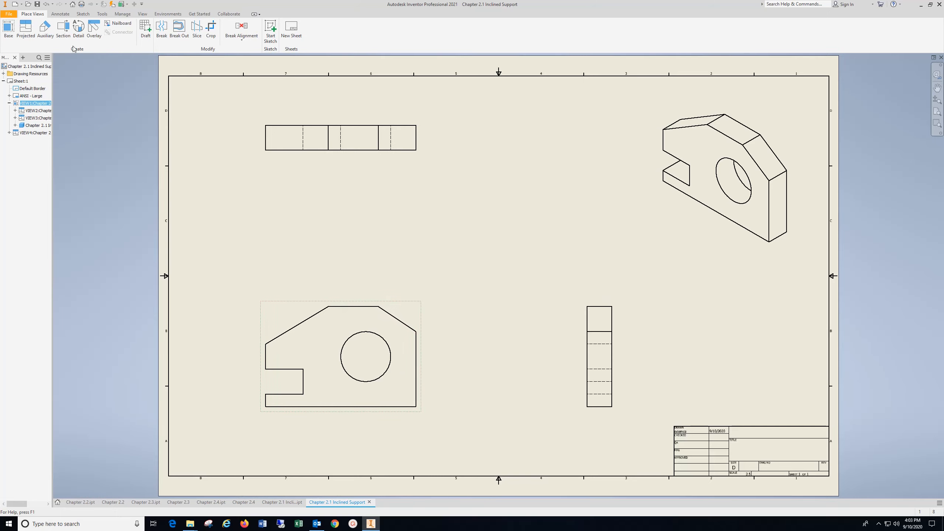
# - Add a center mark to the hole in the base view and bisecting centerlines between its hidden edges in the top and side views
pyautogui.click(59, 13)
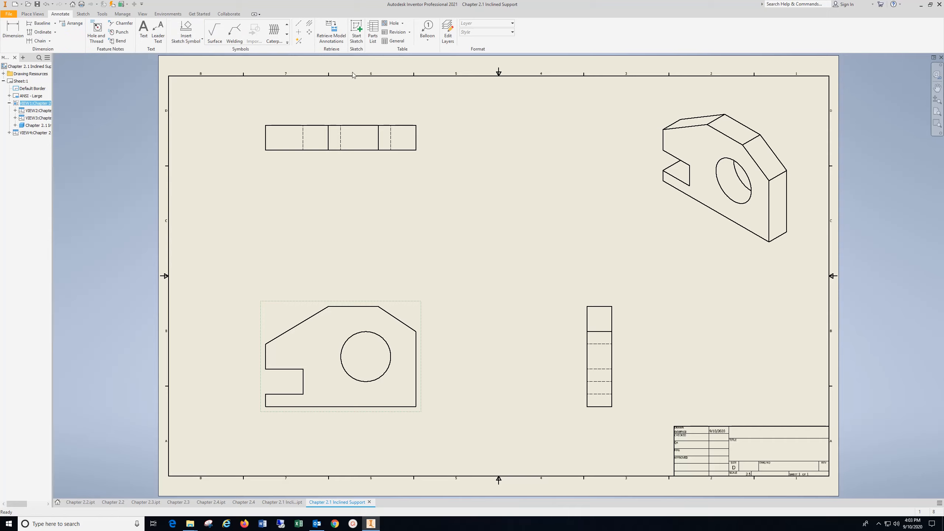
pyautogui.click(299, 32)
pyautogui.click(352, 335)
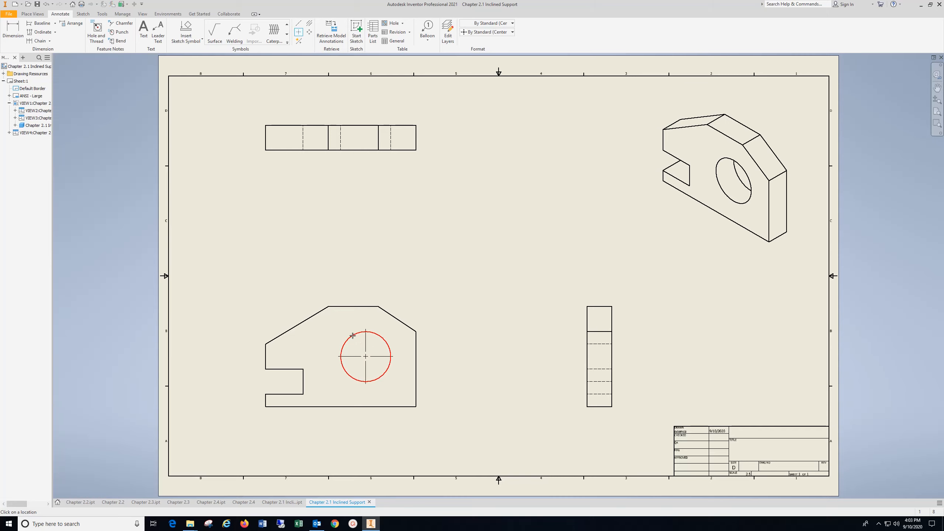
pyautogui.click(309, 23)
pyautogui.click(391, 138)
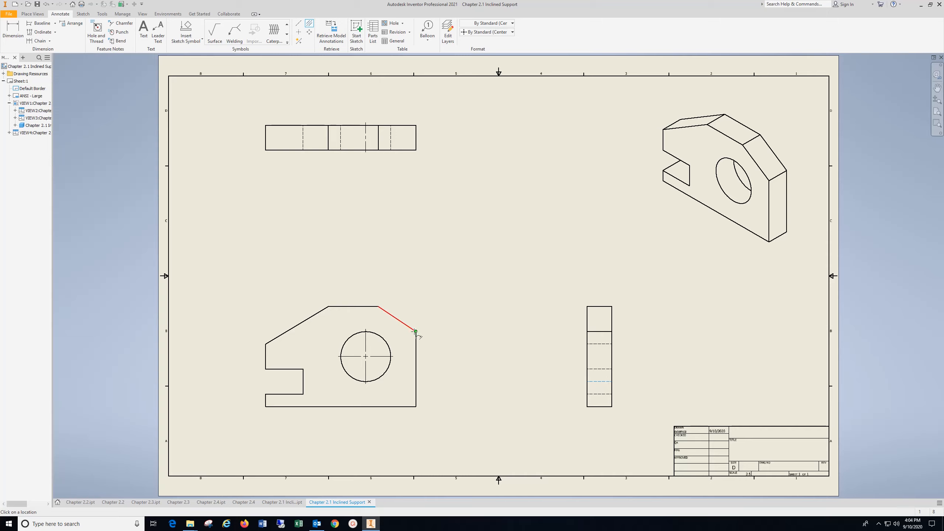
pyautogui.click(598, 331)
# - Dimension the hole center's vertical distance from the bottom edge and horizontal distance from the right edge in the base view
pyautogui.press('d')
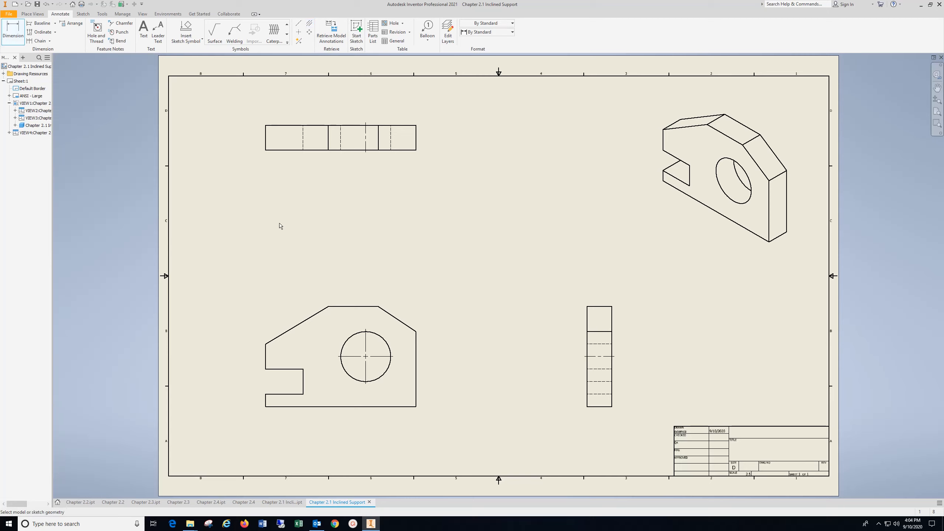
pyautogui.click(389, 407)
pyautogui.click(391, 357)
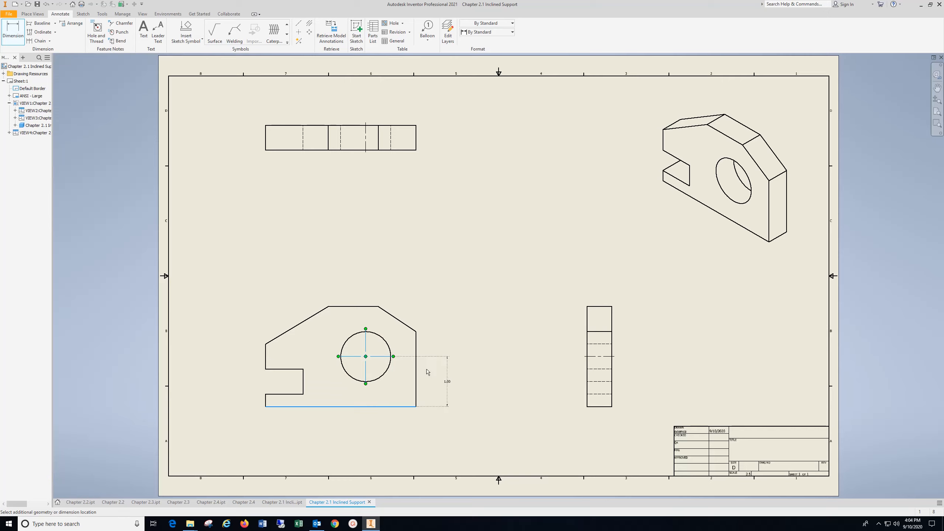
pyautogui.click(447, 376)
pyautogui.click(225, 191)
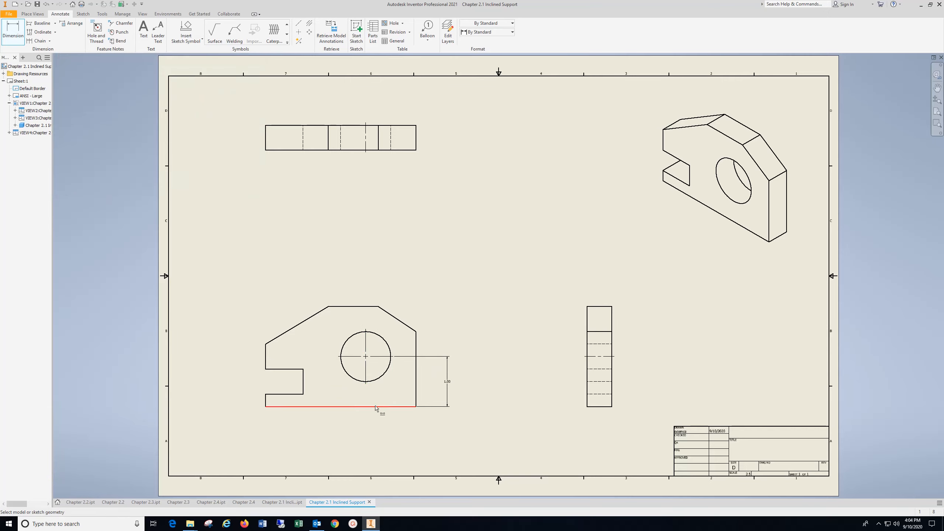
pyautogui.click(417, 389)
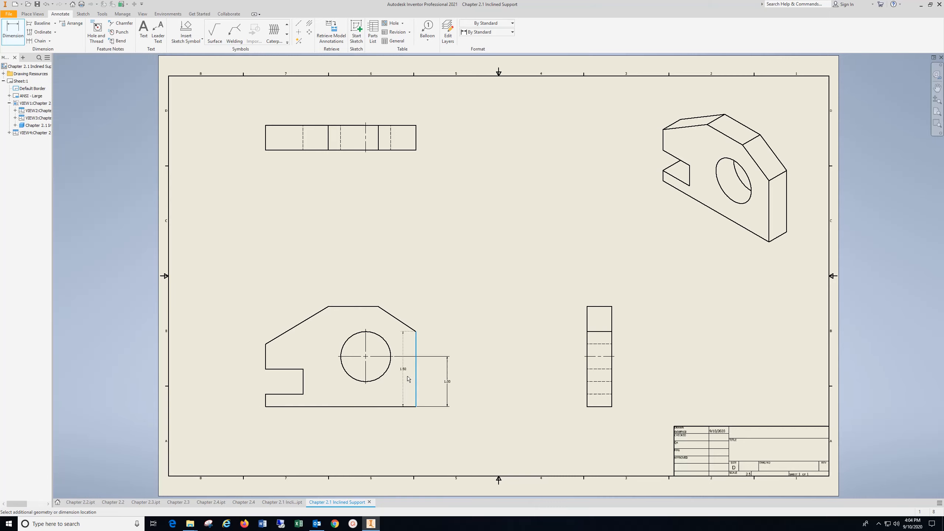
pyautogui.click(366, 368)
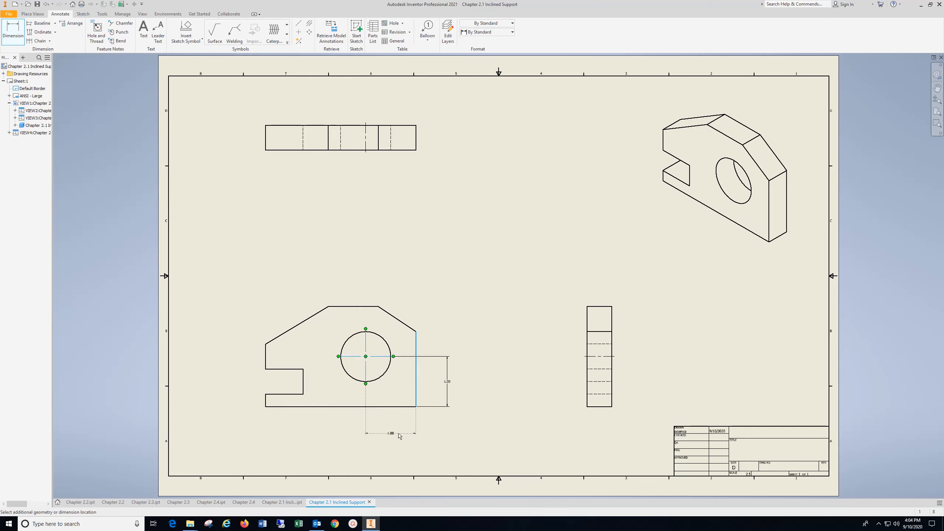
pyautogui.click(399, 435)
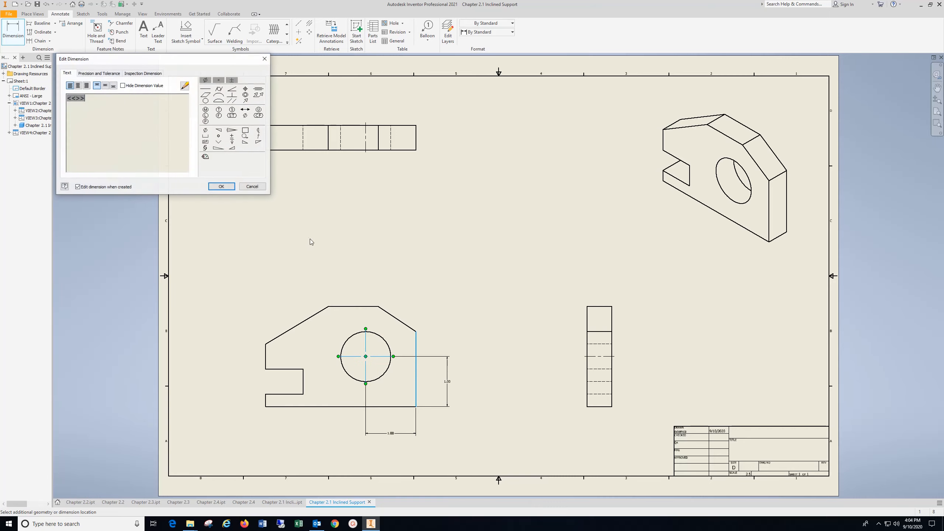
pyautogui.click(222, 186)
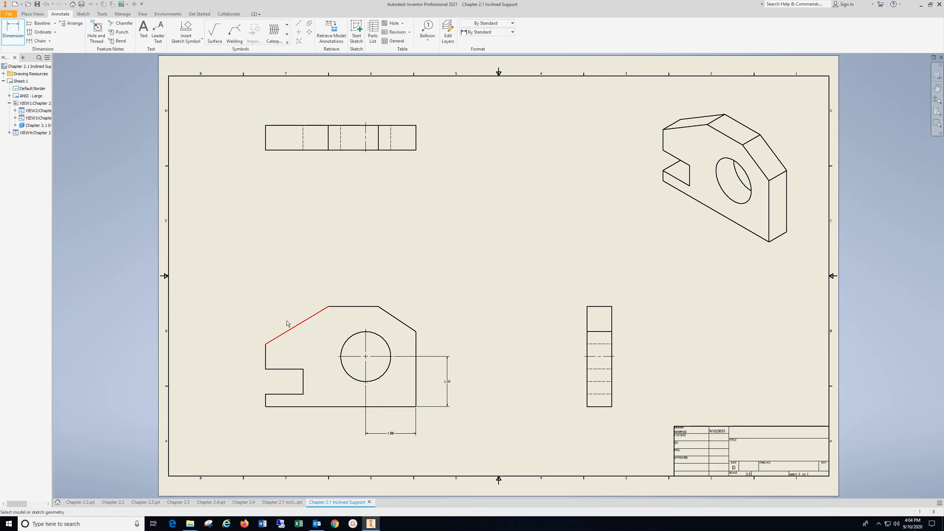
# - Add a diameter dimension to the hole in the base view, with its text below and left of the circle
pyautogui.click(348, 377)
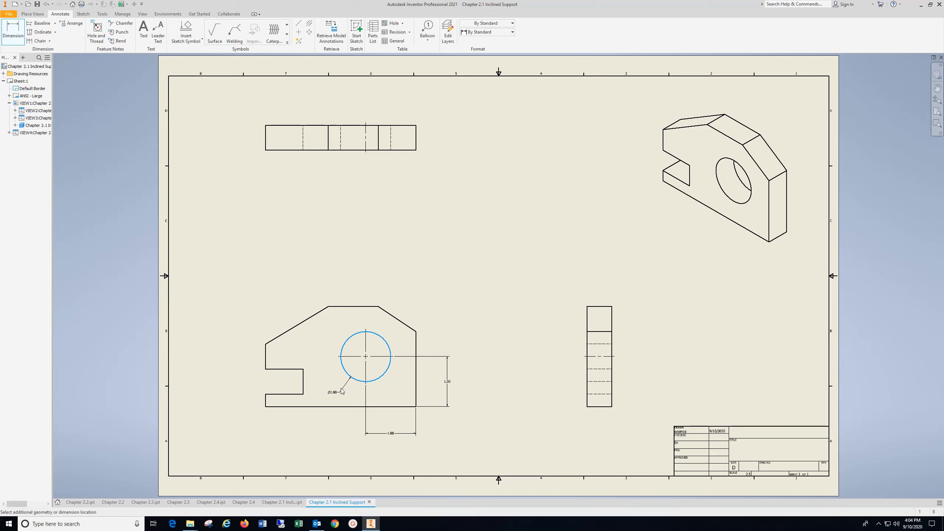
pyautogui.click(342, 391)
pyautogui.click(222, 187)
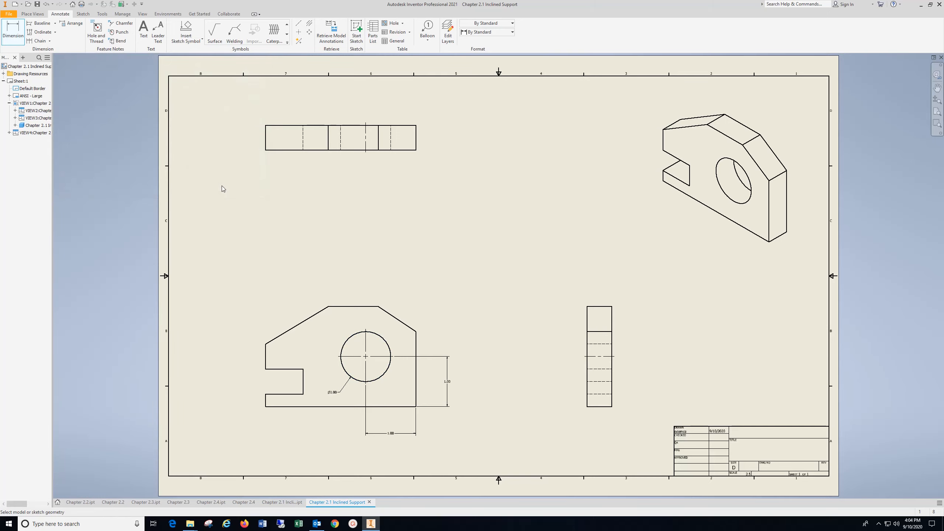
# - Dimension the part's overall height in the side view, placing it to the right of the view
pyautogui.click(599, 406)
pyautogui.click(603, 306)
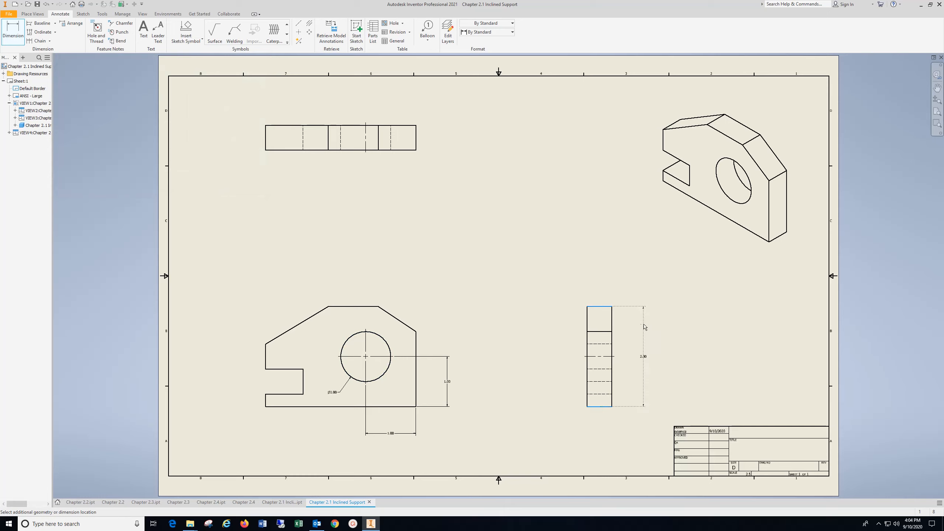
pyautogui.click(645, 327)
pyautogui.click(252, 186)
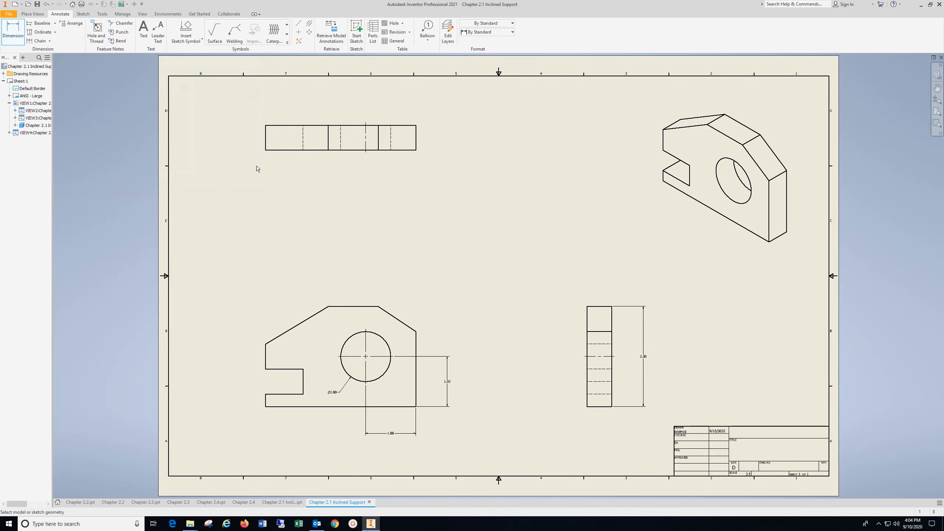
# - Dimension the part's thickness to the left of the top view and its overall length above that view
pyautogui.click(286, 149)
pyautogui.click(240, 137)
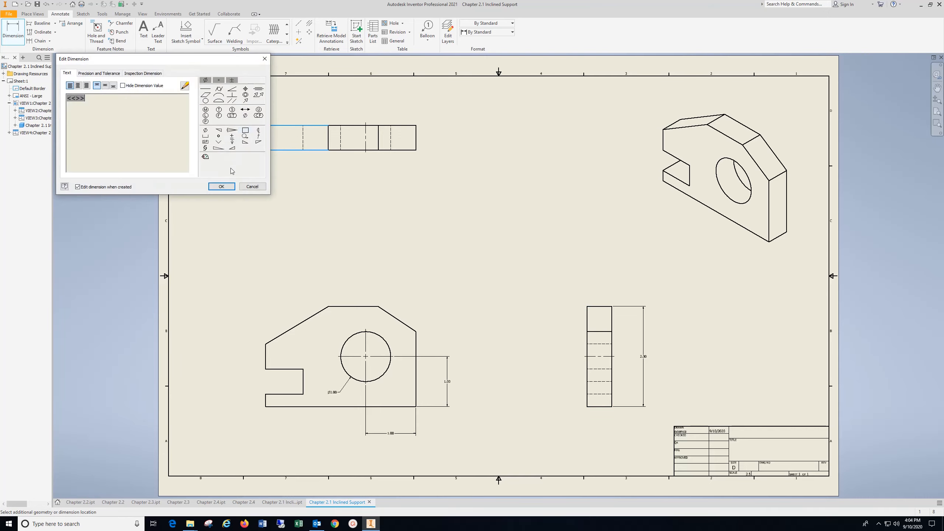
pyautogui.click(222, 186)
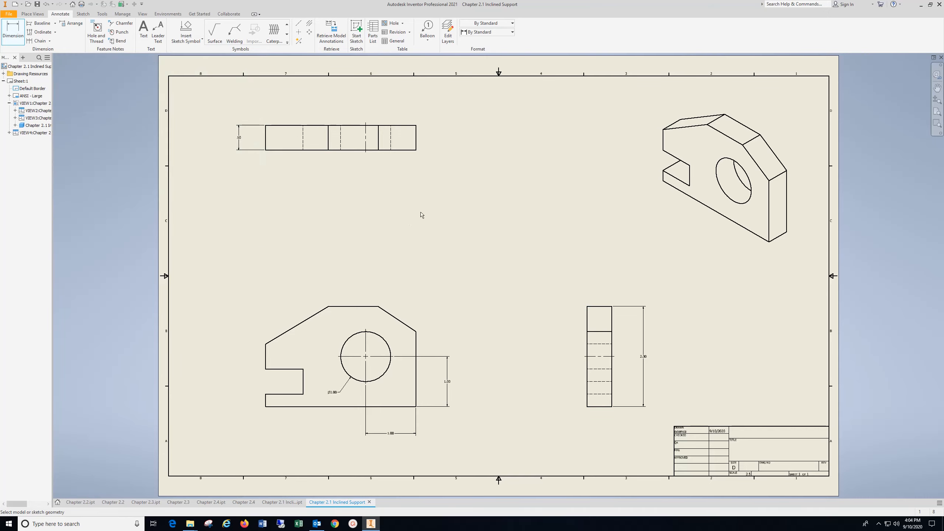
pyautogui.click(417, 142)
pyautogui.click(266, 138)
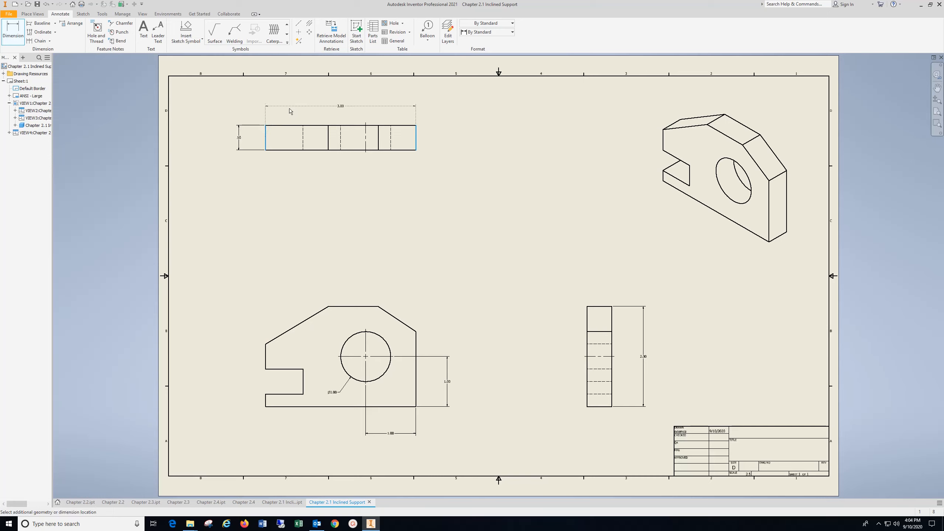
pyautogui.click(324, 103)
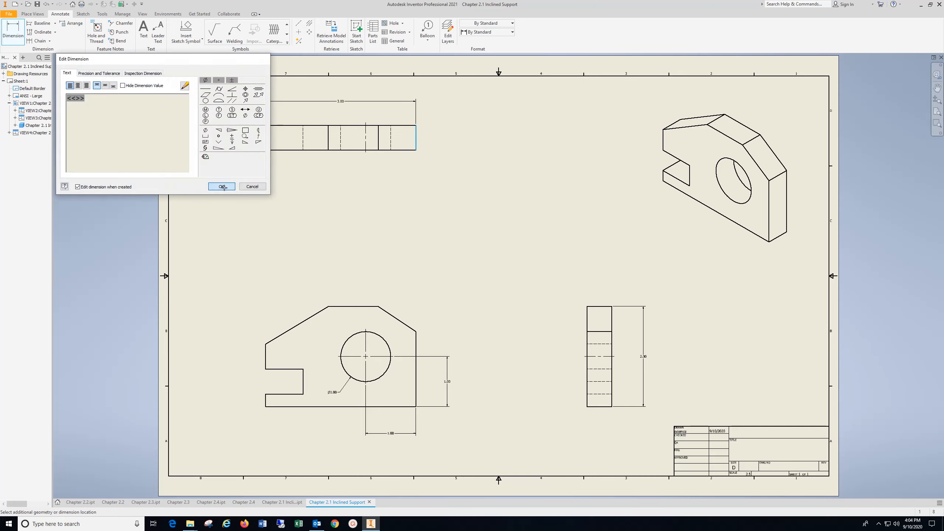
pyautogui.click(222, 186)
# - Dimension the horizontal length of the right-hand incline and the length of the flat top edge above the base view
pyautogui.click(416, 337)
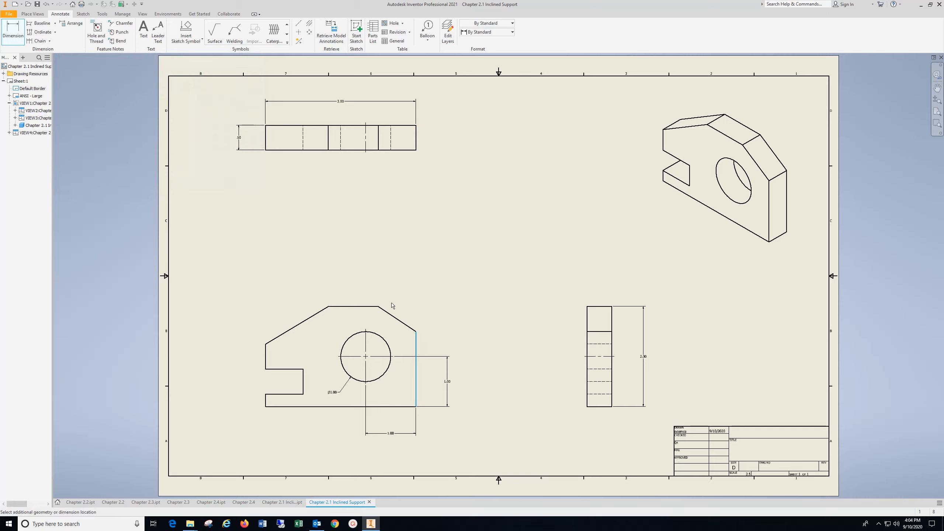
pyautogui.click(378, 307)
pyautogui.click(396, 292)
pyautogui.click(223, 186)
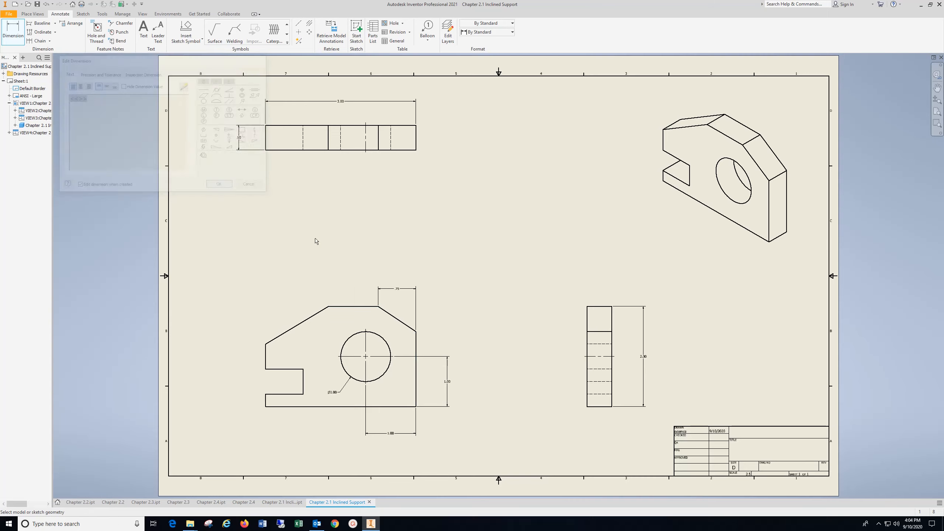
pyautogui.click(361, 306)
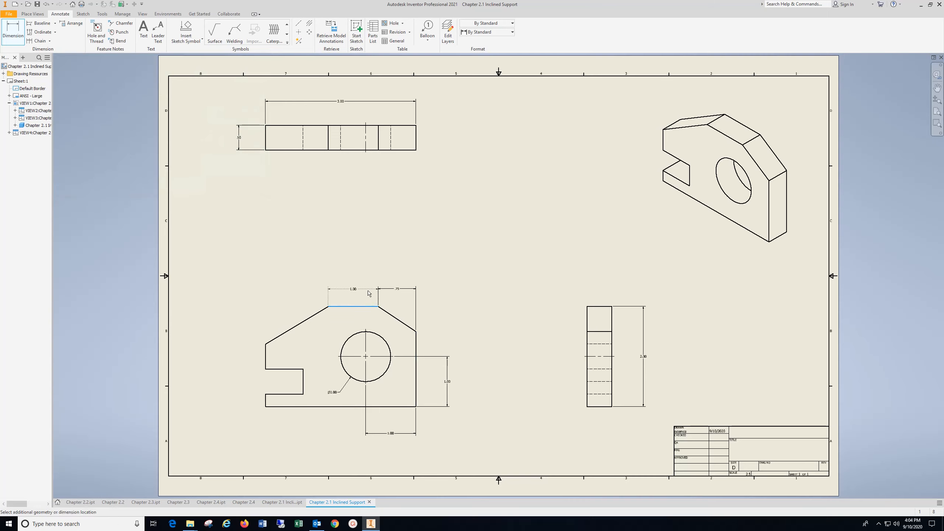
pyautogui.click(369, 293)
pyautogui.click(222, 187)
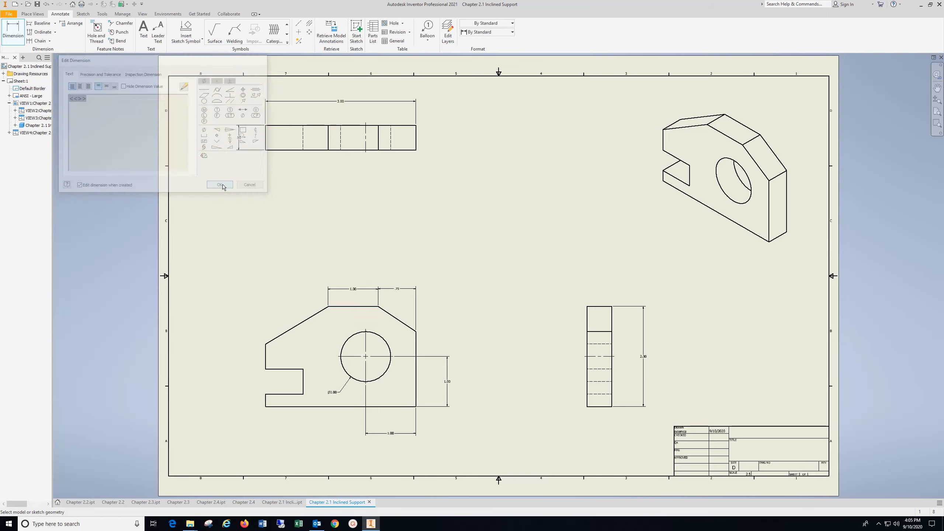
# - Dimension the slot's depth below the base view and the height of the material under the slot to the left of it
pyautogui.click(294, 396)
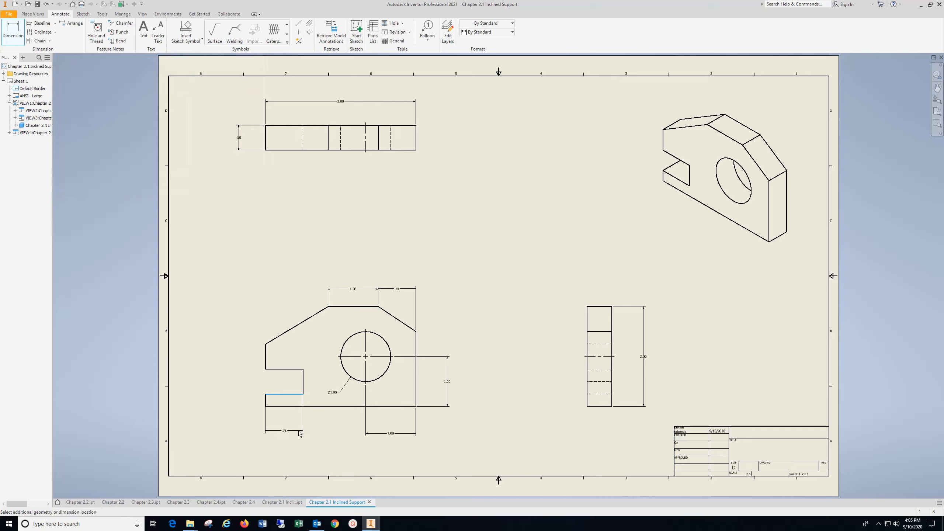
pyautogui.click(319, 435)
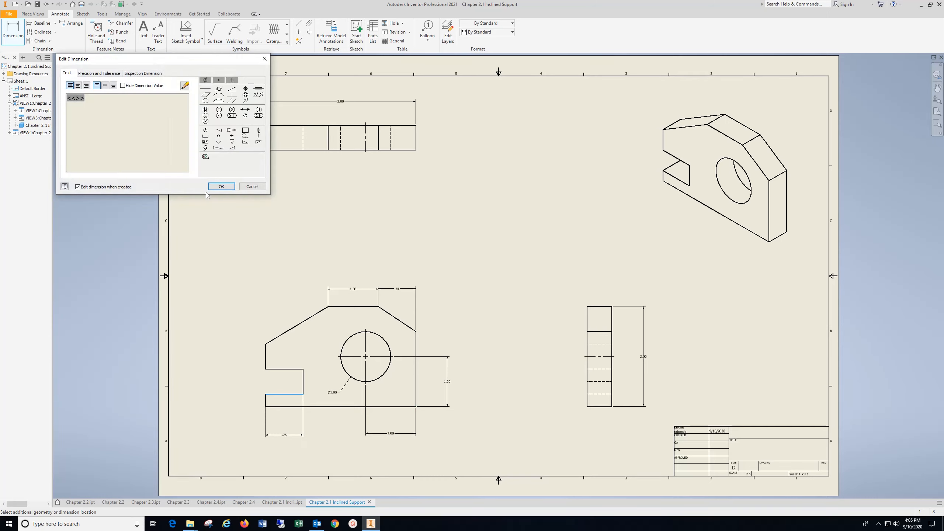
pyautogui.click(223, 186)
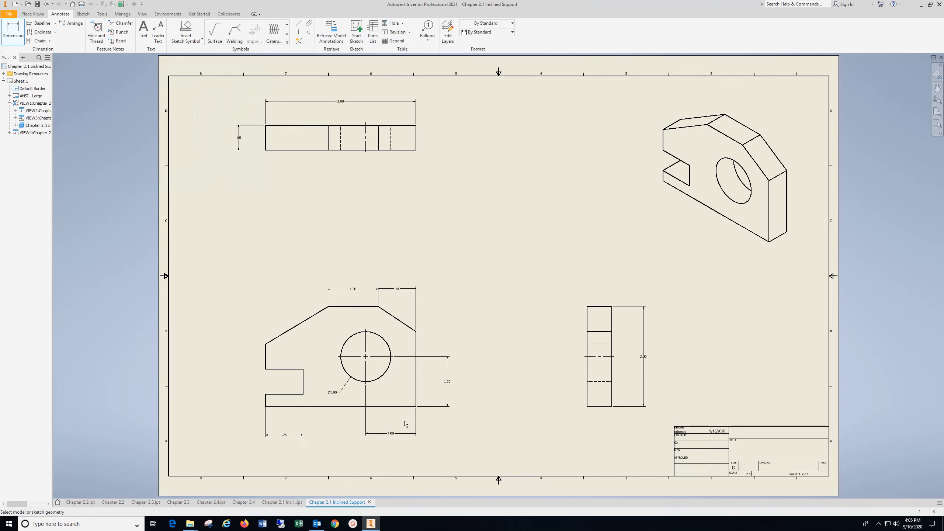
pyautogui.click(290, 407)
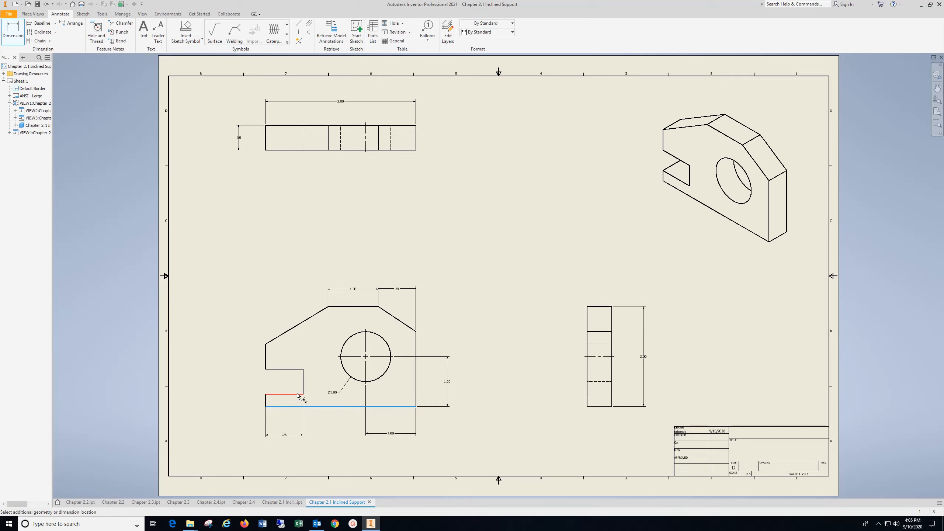
pyautogui.click(297, 395)
pyautogui.click(240, 401)
pyautogui.click(223, 186)
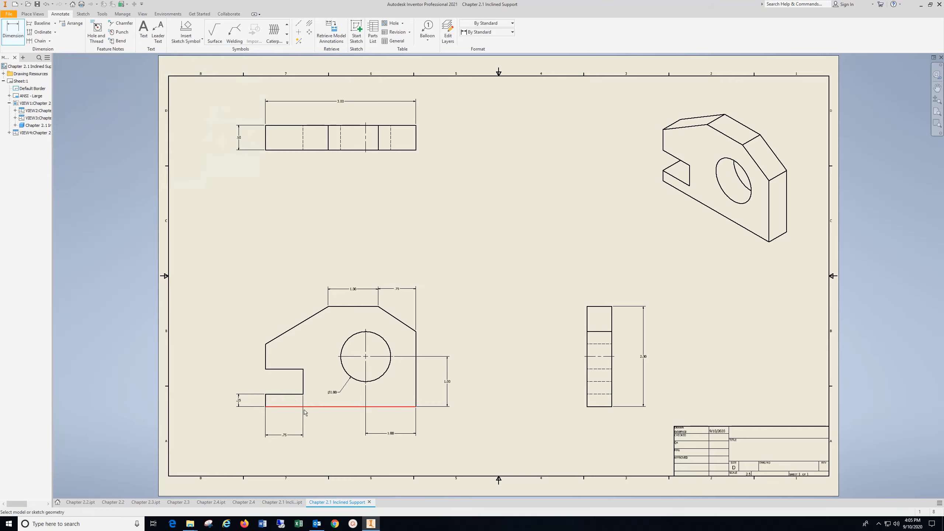
# - Dimension the slot's opening height and, farther left, the height from the base view's bottom edge to the left incline's lower end
pyautogui.click(288, 394)
pyautogui.click(281, 369)
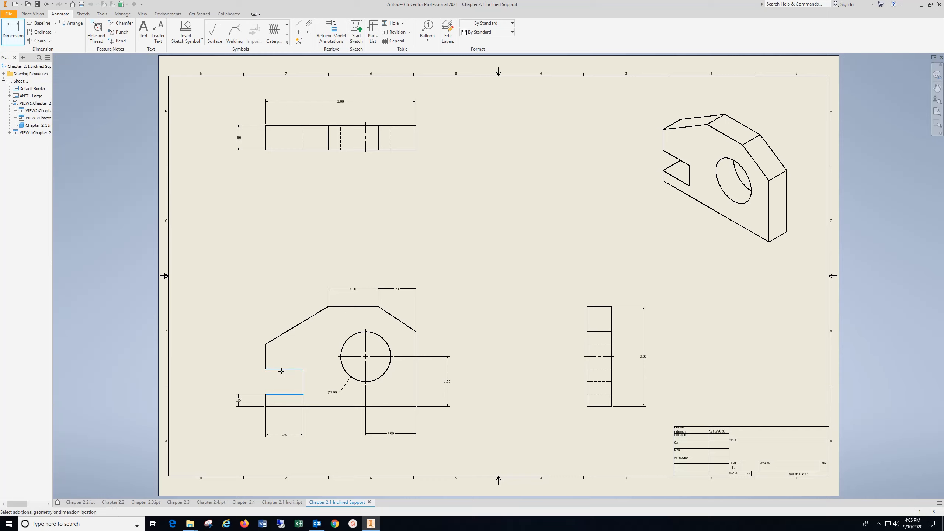
pyautogui.click(238, 373)
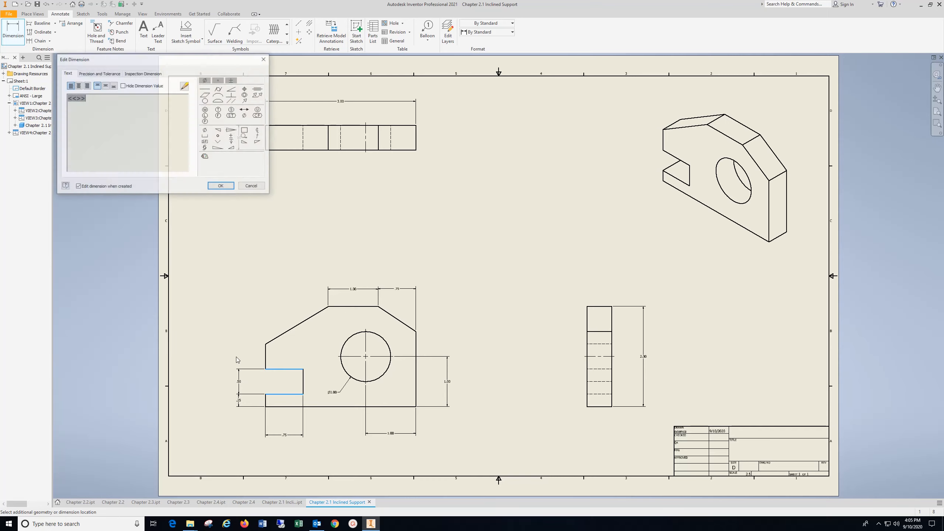
pyautogui.click(222, 187)
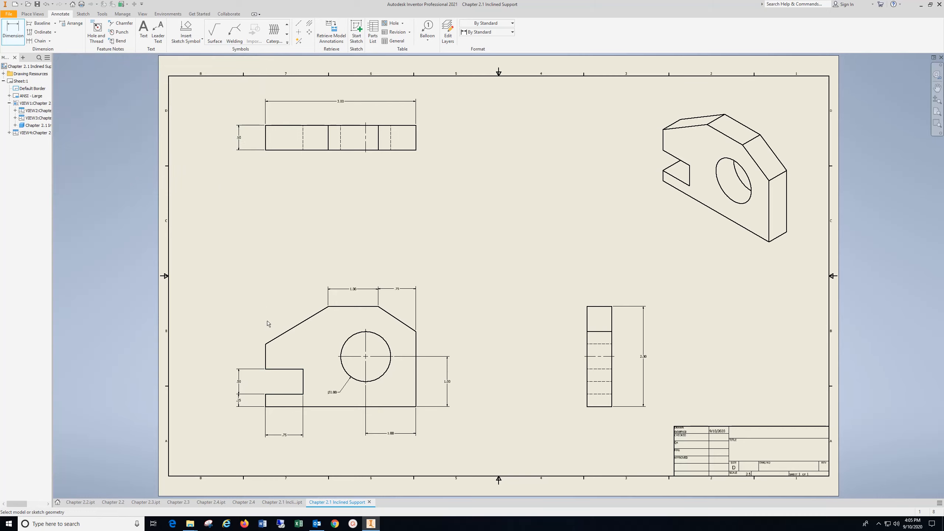
pyautogui.click(284, 407)
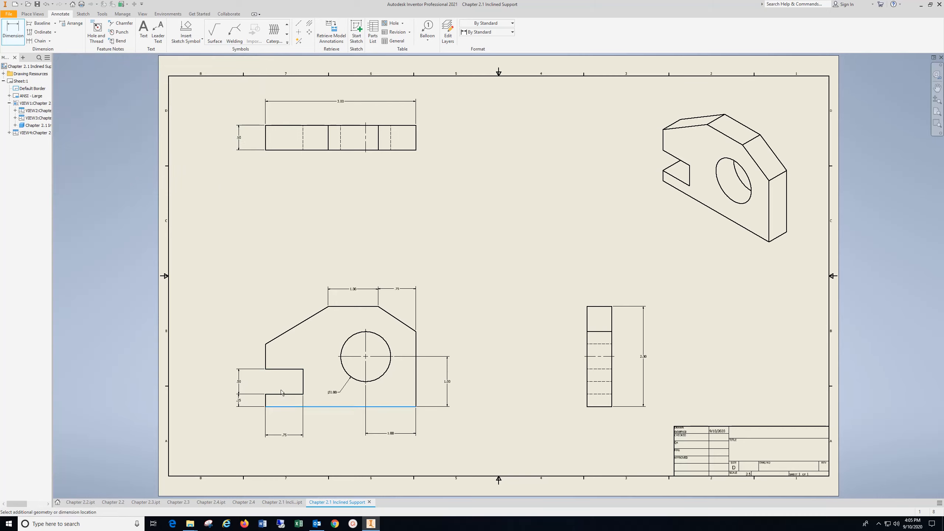
pyautogui.click(267, 344)
pyautogui.click(214, 356)
pyautogui.click(222, 190)
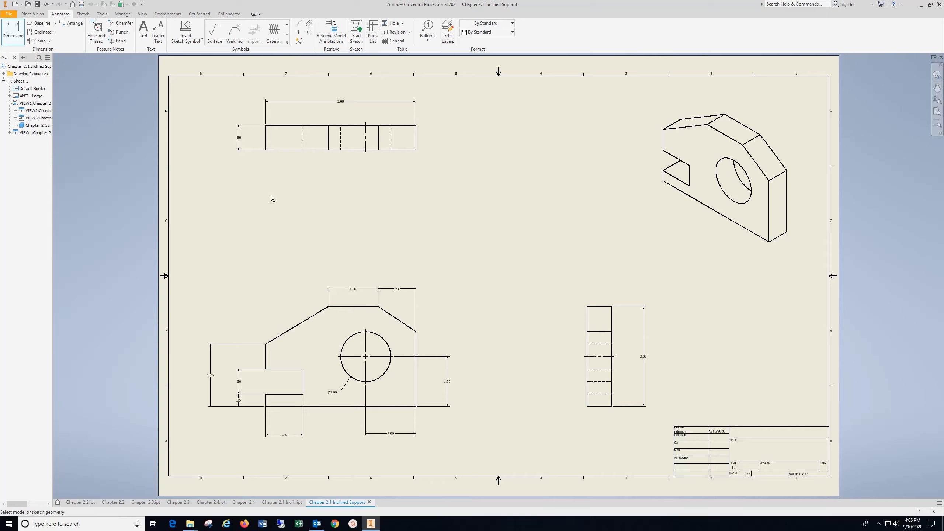
# - Dimension the height of the base view's right vertical edge, placing it outside the hole's vertical location dimension
pyautogui.click(414, 407)
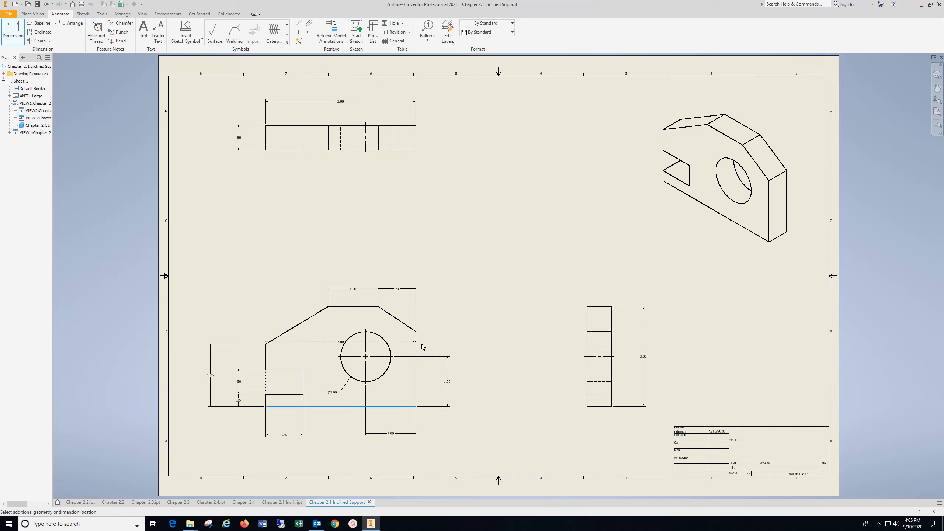
pyautogui.click(417, 340)
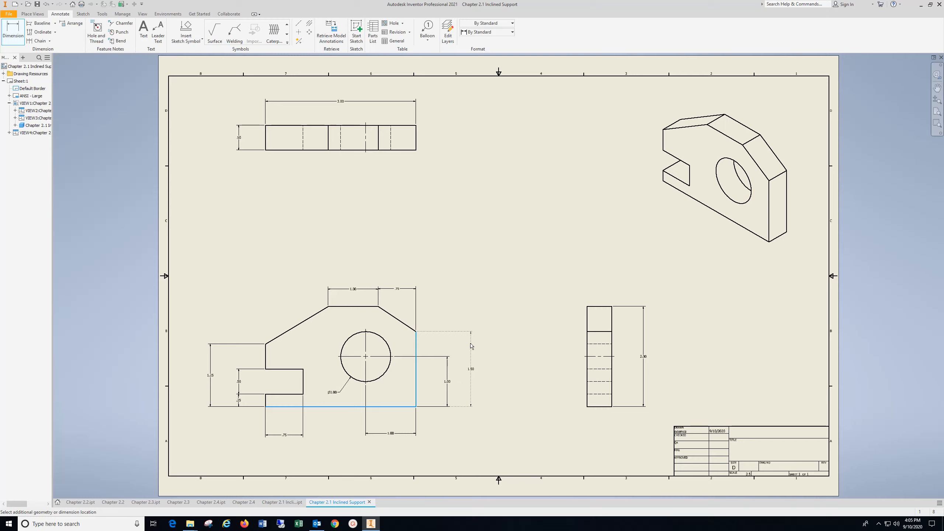
pyautogui.click(471, 345)
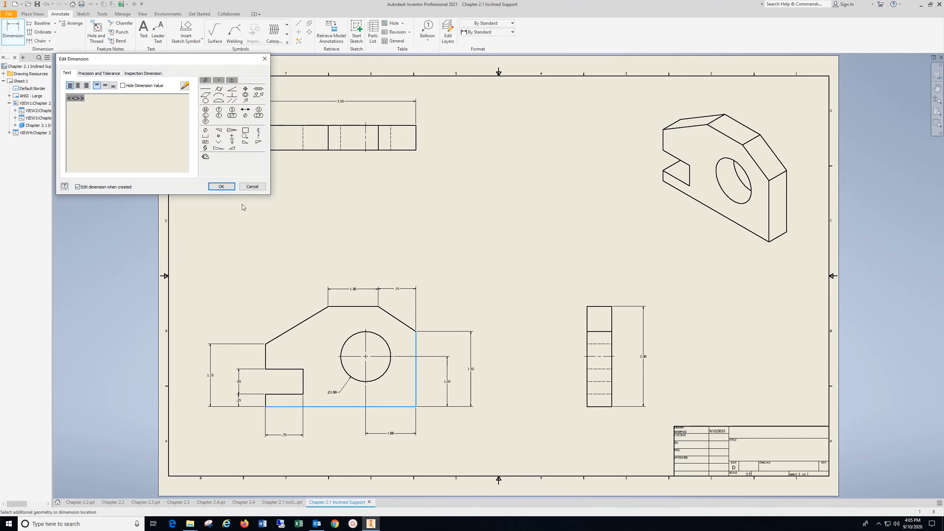
pyautogui.click(222, 186)
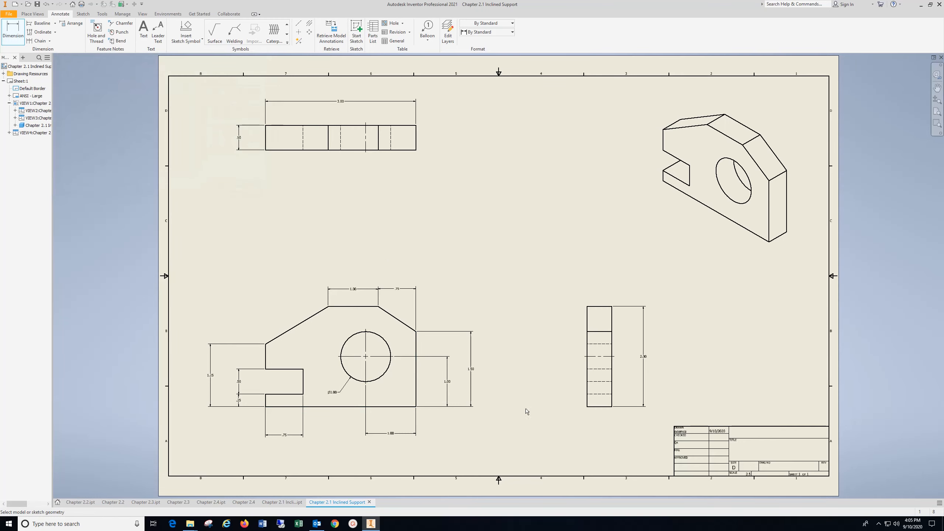
# - Add the text "Your Name" at 0.240 in height in the title block's blank area above the title
pyautogui.moveTo(558, 438); pyautogui.dragTo(290, 385, button='middle')
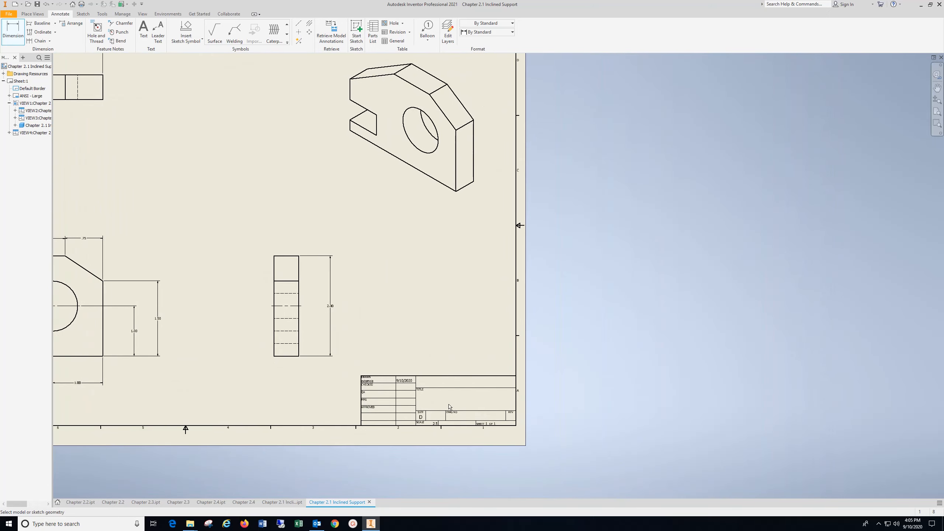
pyautogui.scroll(-2, 450, 407)
pyautogui.scroll(4, 450, 406)
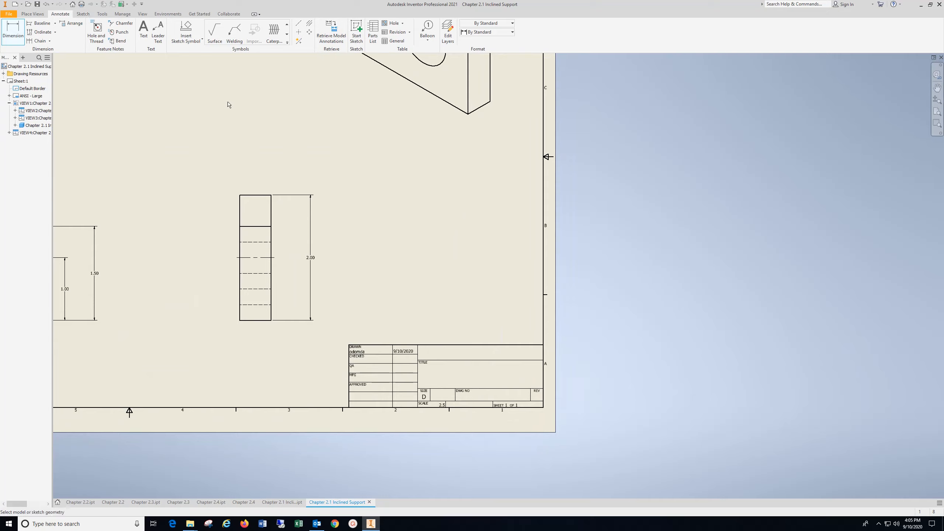
pyautogui.click(143, 28)
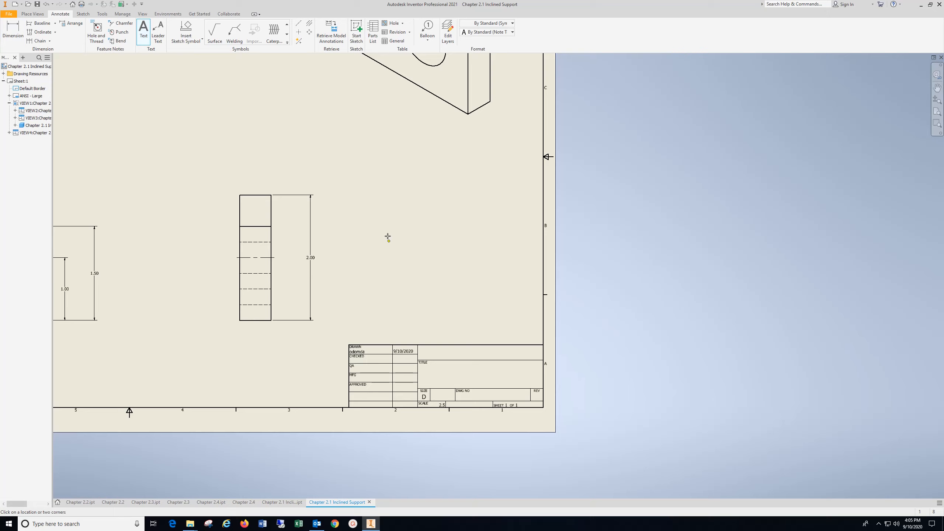
pyautogui.click(458, 354)
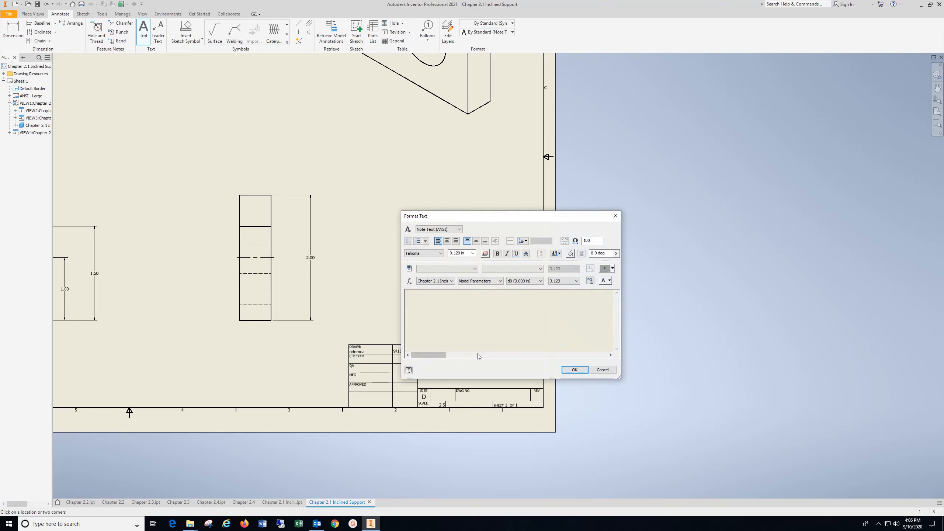
pyautogui.write('Your Name')
pyautogui.moveTo(460, 296); pyautogui.dragTo(405, 294)
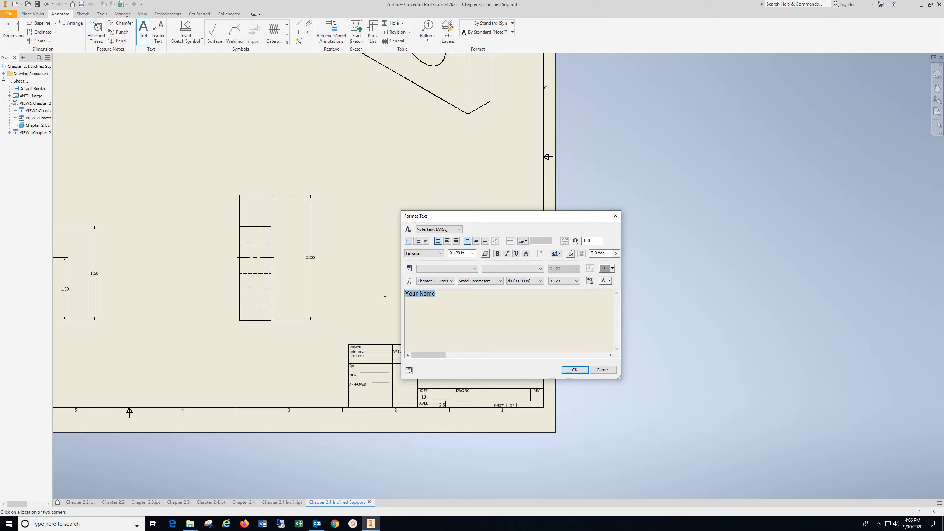
pyautogui.click(473, 254)
pyautogui.click(457, 260)
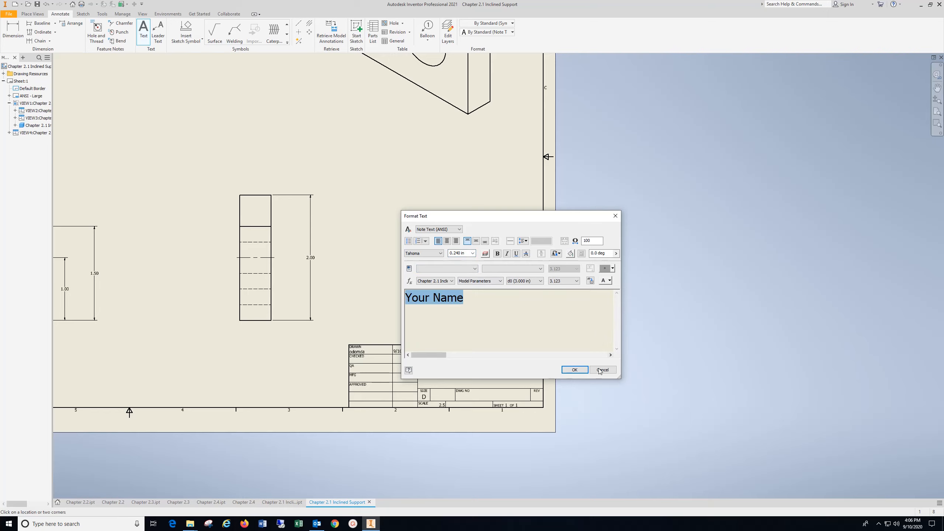
pyautogui.click(575, 370)
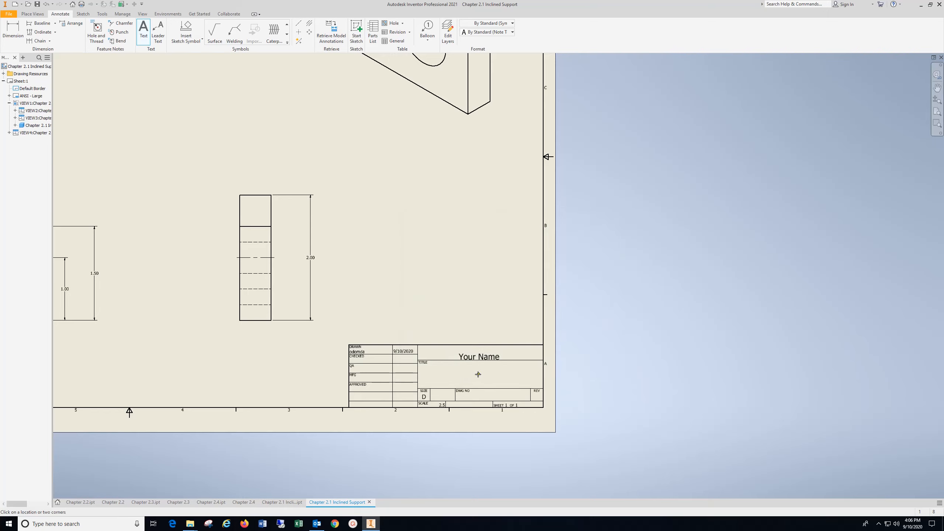
# - Add the text "Chapter 2.1" at 0.240 in height in the title block's title area
pyautogui.click(478, 374)
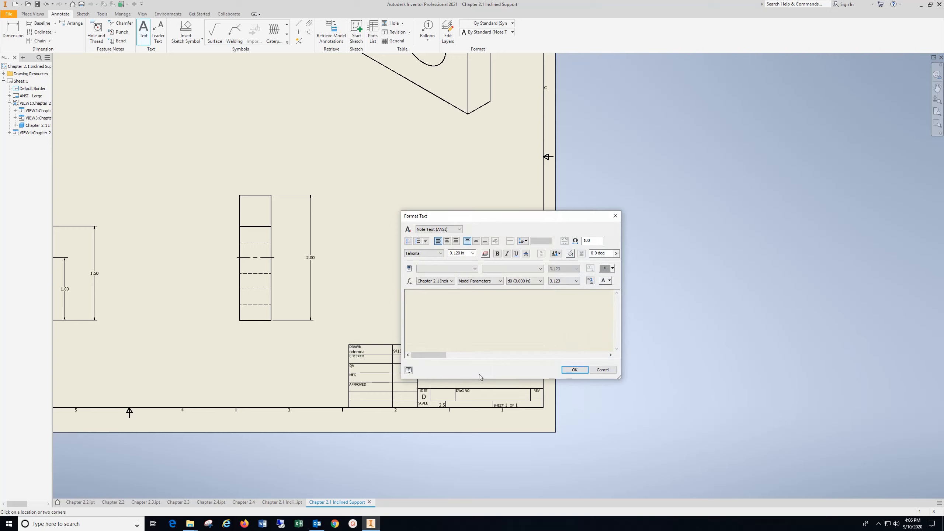
pyautogui.write('Chapter 2.1')
pyautogui.moveTo(441, 294); pyautogui.dragTo(401, 293)
pyautogui.click(472, 253)
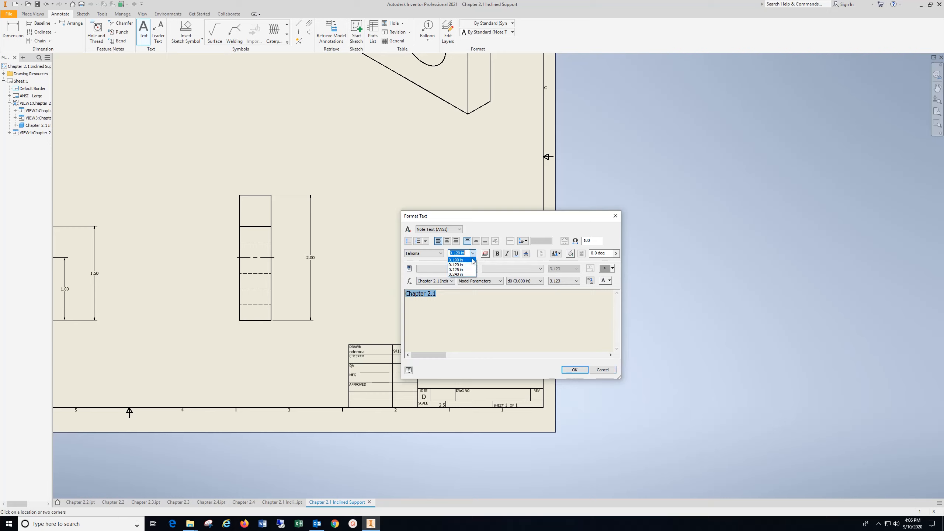
pyautogui.click(461, 276)
pyautogui.click(574, 369)
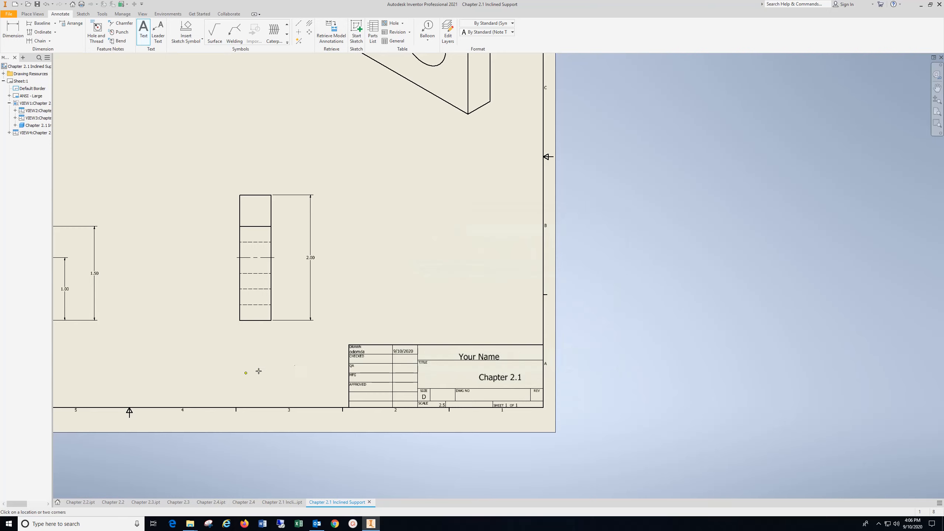
# - Add the note "Material: Carbon Steel" at 0.240 in height just left of the title block
pyautogui.click(261, 393)
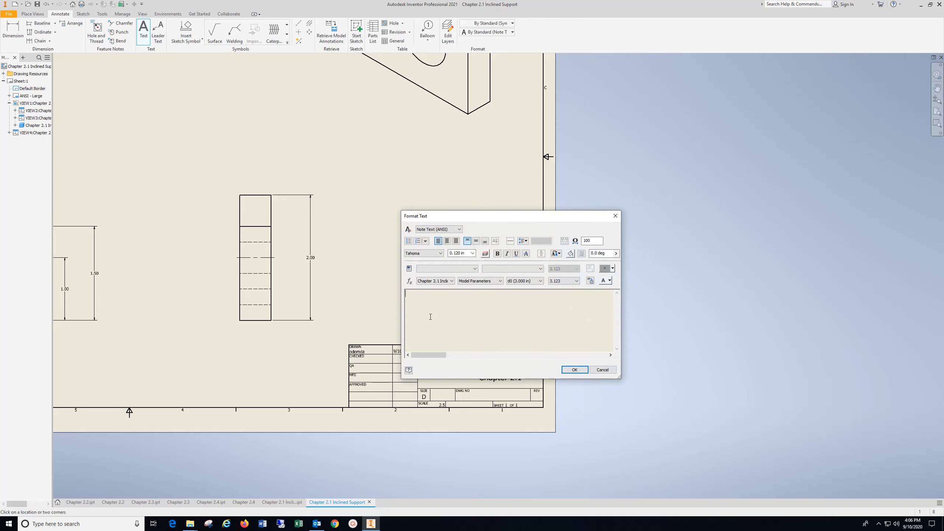
pyautogui.write('Material: Carbon Steel')
pyautogui.moveTo(482, 293); pyautogui.dragTo(394, 296)
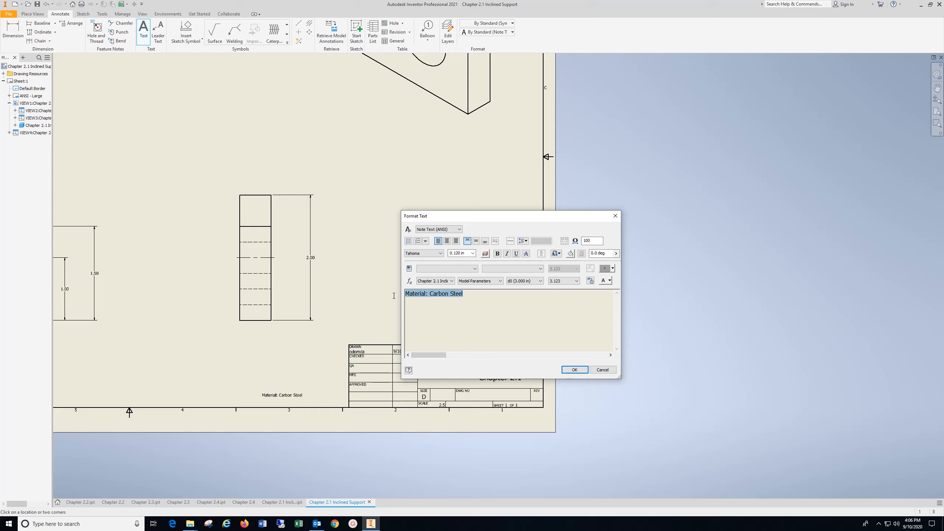
pyautogui.click(472, 253)
pyautogui.click(464, 270)
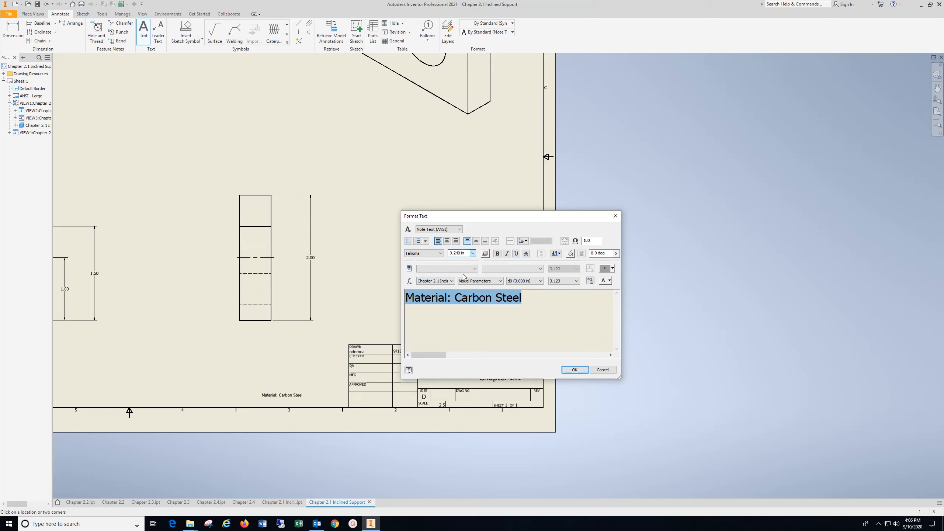
pyautogui.click(582, 370)
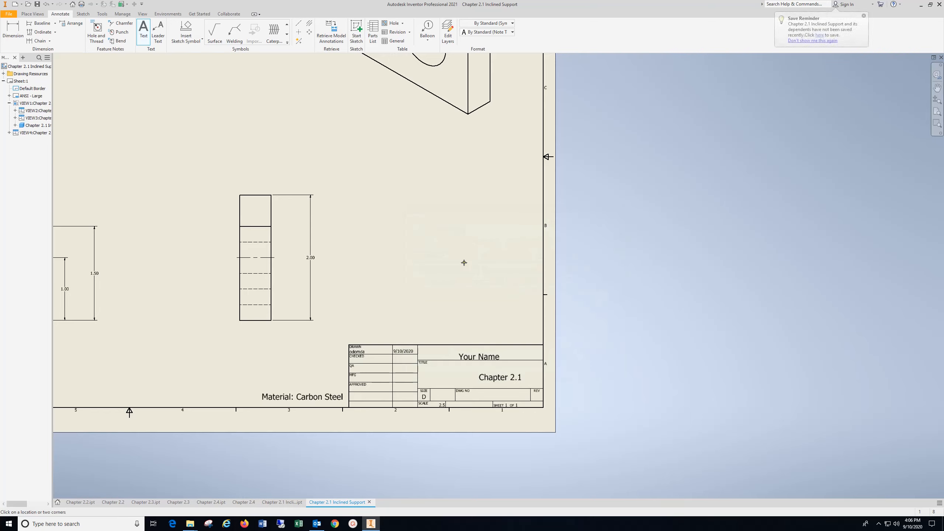
pyautogui.press('Escape')
# - Reposition the "Your Name" and "Chapter 2.1" texts so that each sits centred in its title block area
pyautogui.scroll(5, 483, 357)
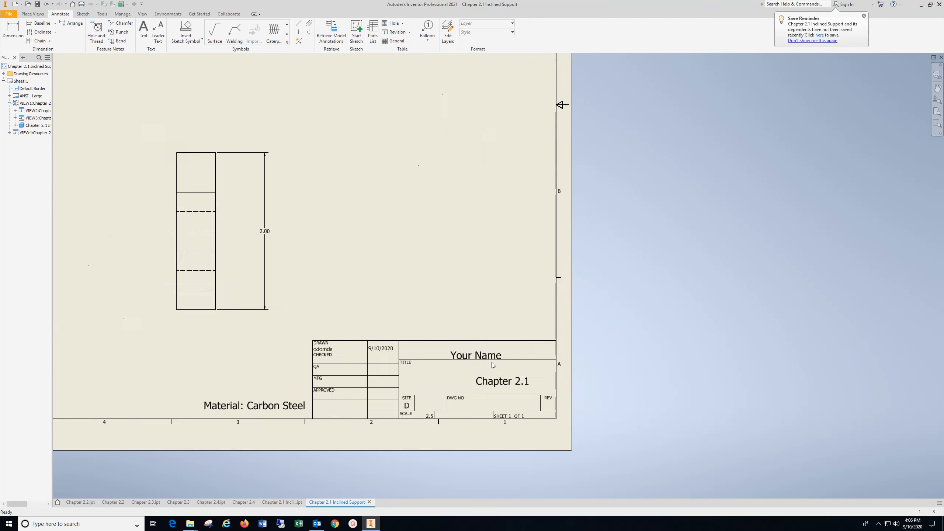
pyautogui.click(480, 353)
pyautogui.moveTo(471, 348); pyautogui.dragTo(475, 335)
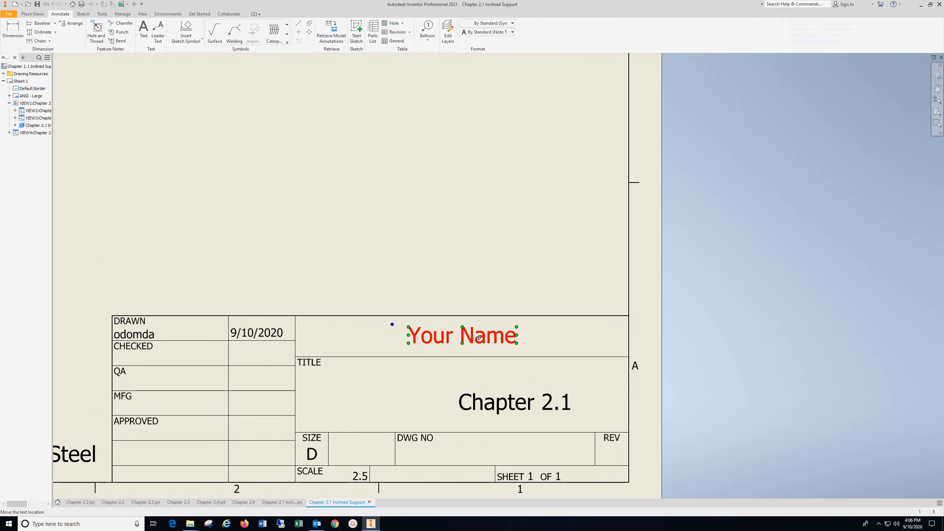
pyautogui.click(511, 407)
pyautogui.moveTo(512, 407); pyautogui.dragTo(461, 397)
pyautogui.click(479, 219)
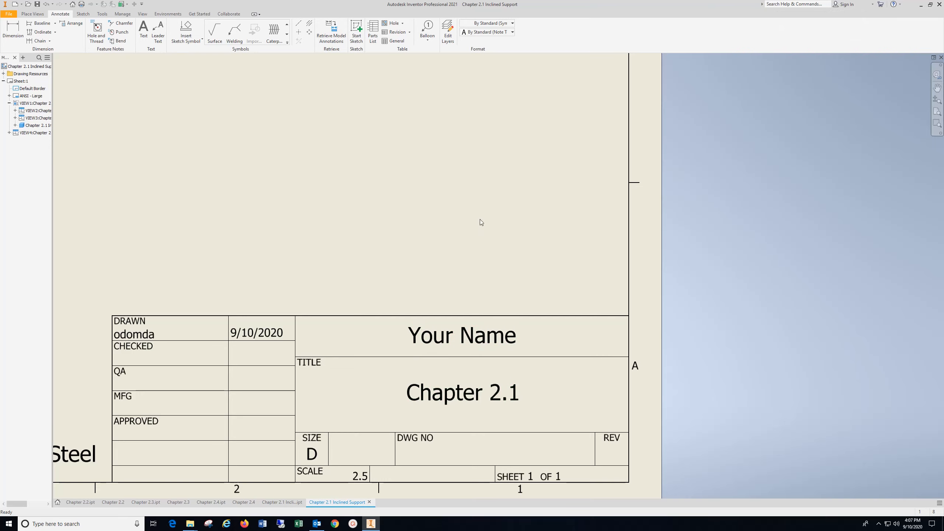
pyautogui.scroll(5, 476, 368)
pyautogui.scroll(-6, 479, 365)
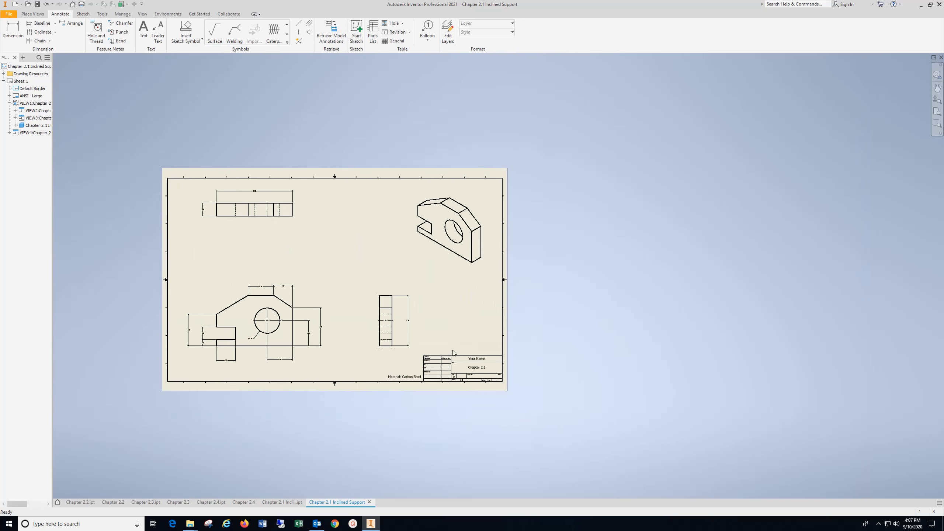
pyautogui.scroll(2, 386, 309)
pyautogui.moveTo(386, 309); pyautogui.dragTo(466, 306, button='middle')
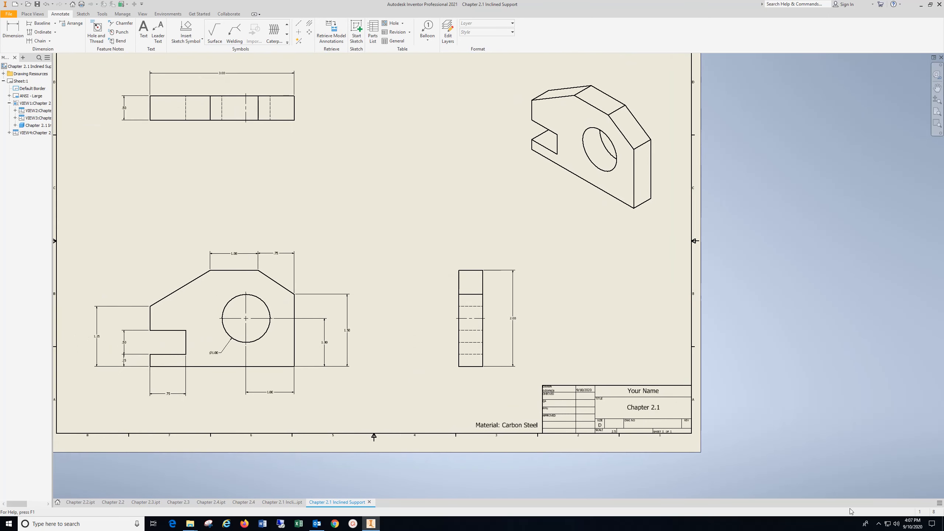
pyautogui.click(878, 525)
pyautogui.click(886, 508)
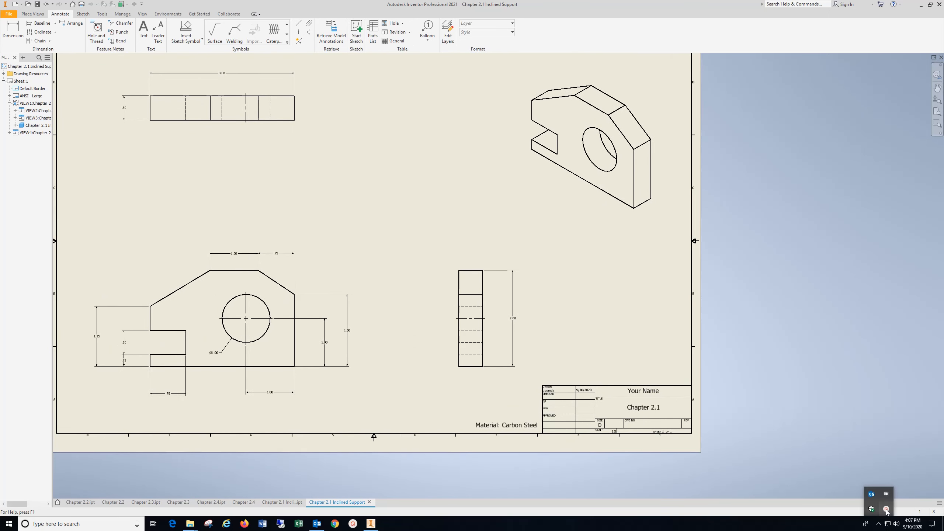